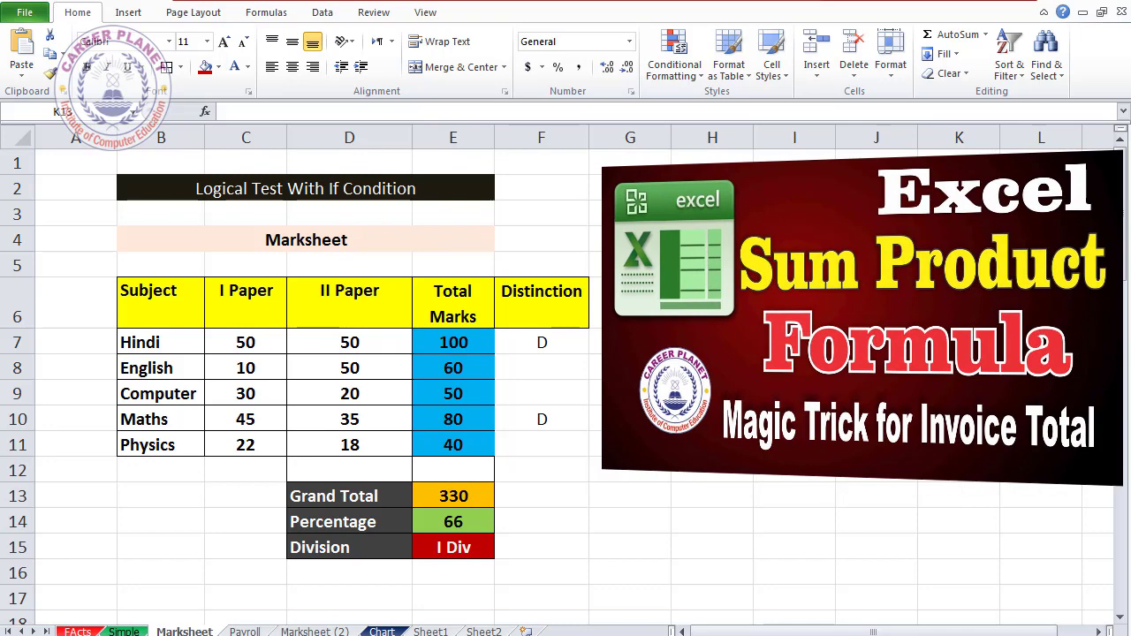
Review the Marksheet title, the Percentage and Division formulas in E14 and E15, and the subject names
left_click(630, 389)
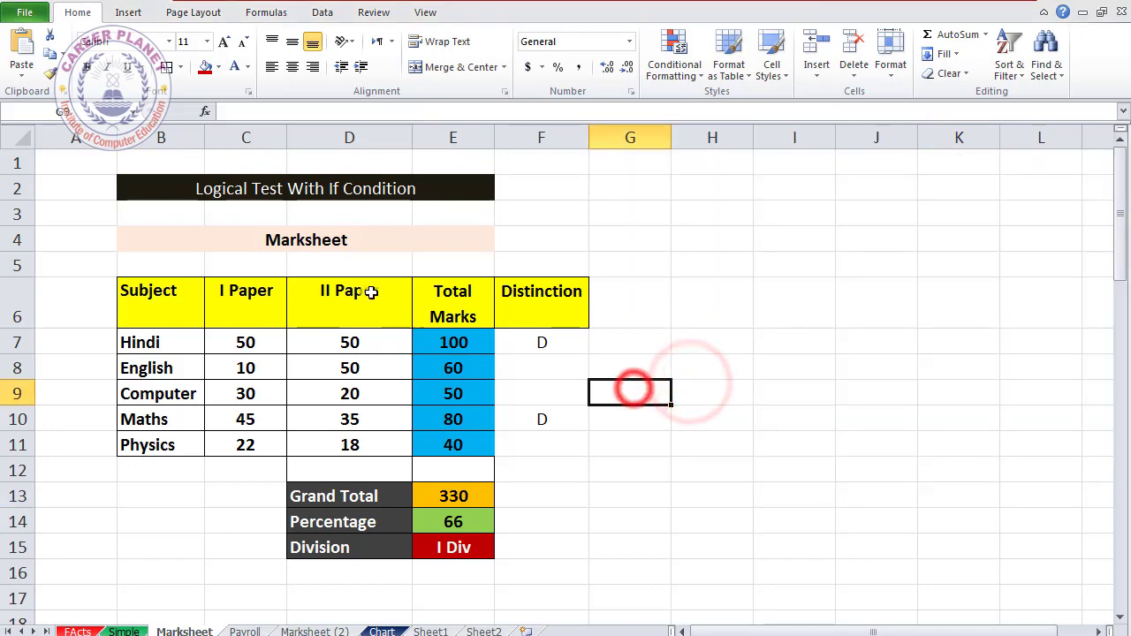
left_click(200, 245)
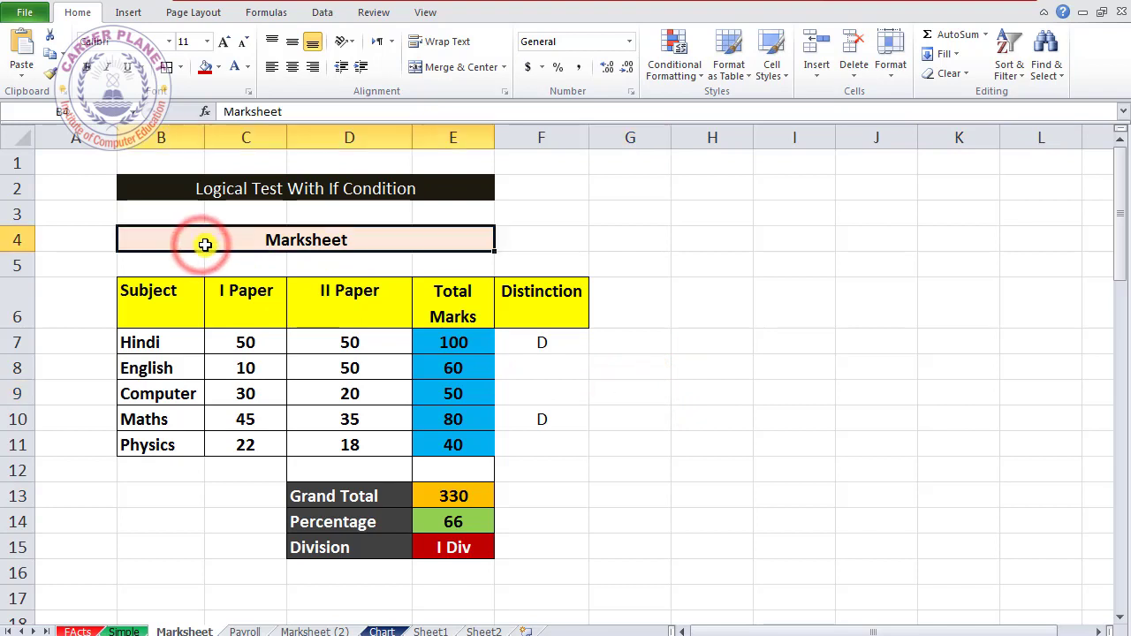
left_click_drag(363, 251, 374, 265)
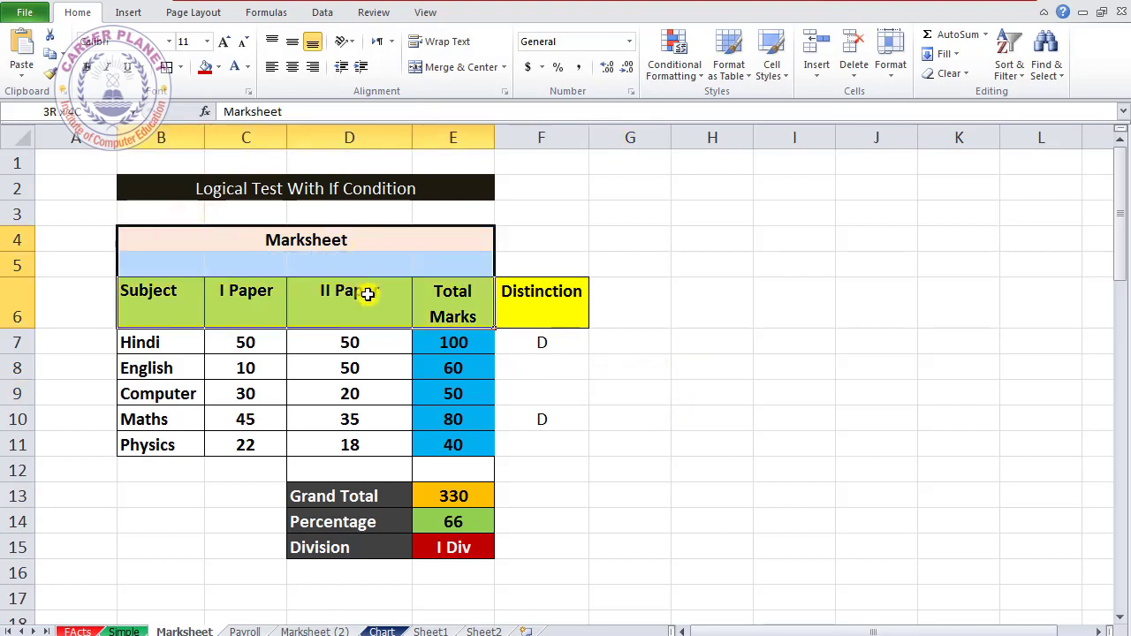
left_click(451, 520)
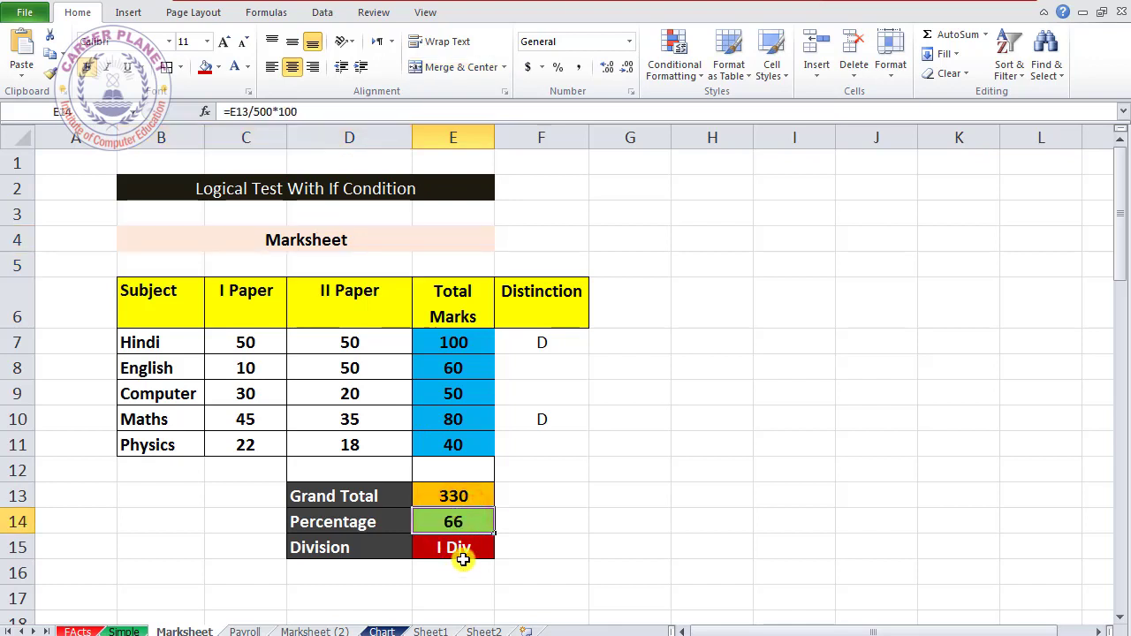
left_click(459, 549)
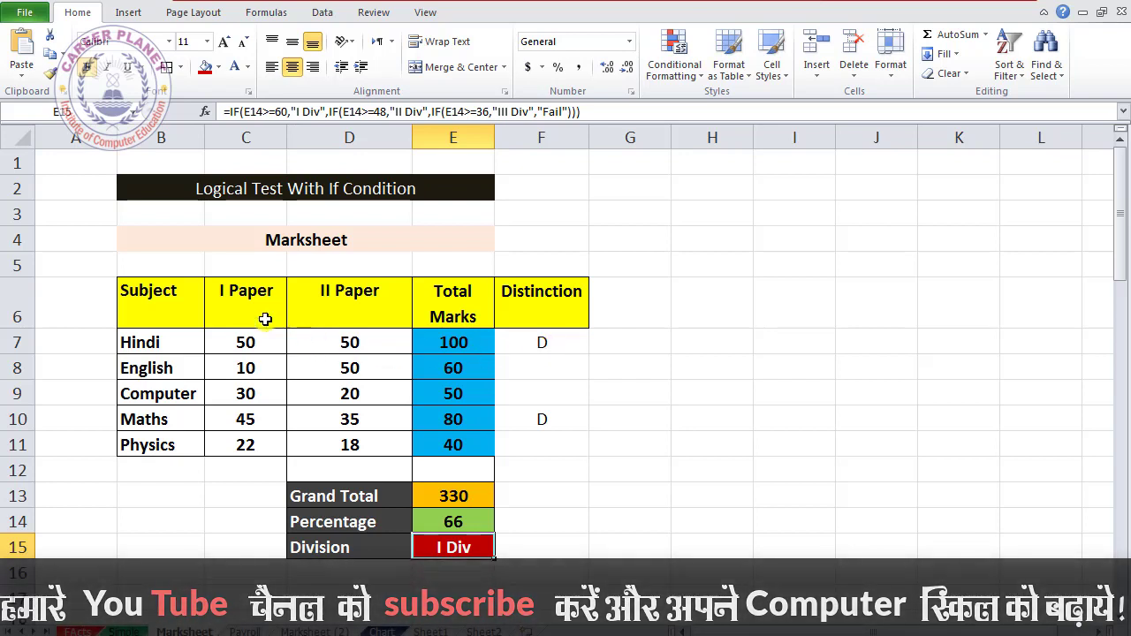
mouse_move(155, 296)
left_mouse_down()
mouse_move(191, 397)
mouse_move(190, 437)
left_mouse_up()
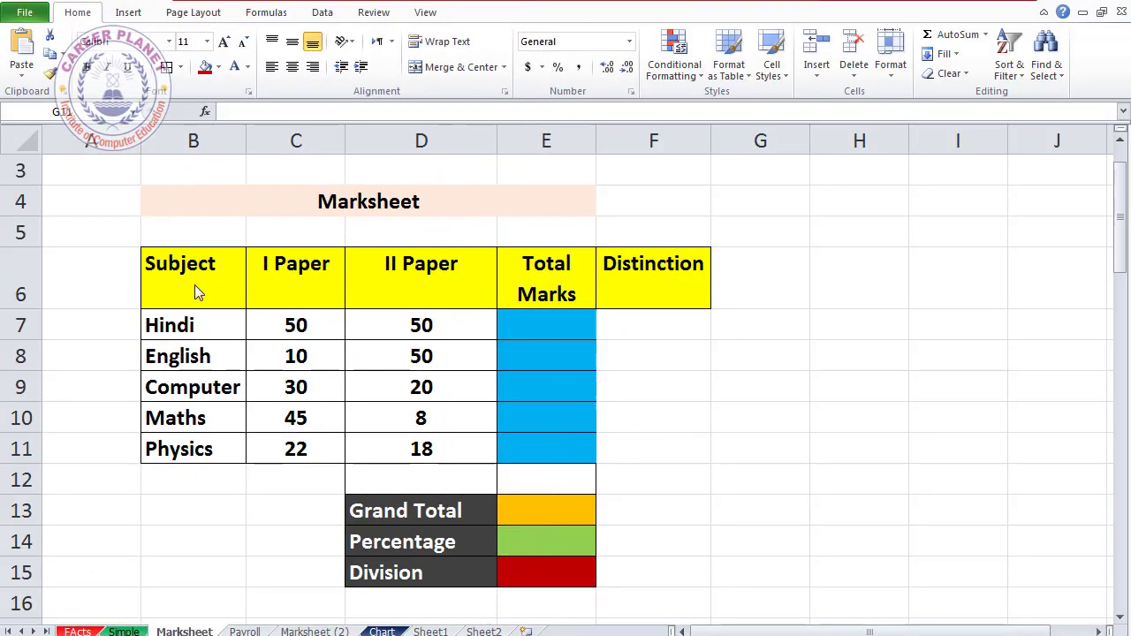
left_click_drag(192, 267, 187, 446)
left_click_drag(296, 270, 301, 420)
left_click(390, 272)
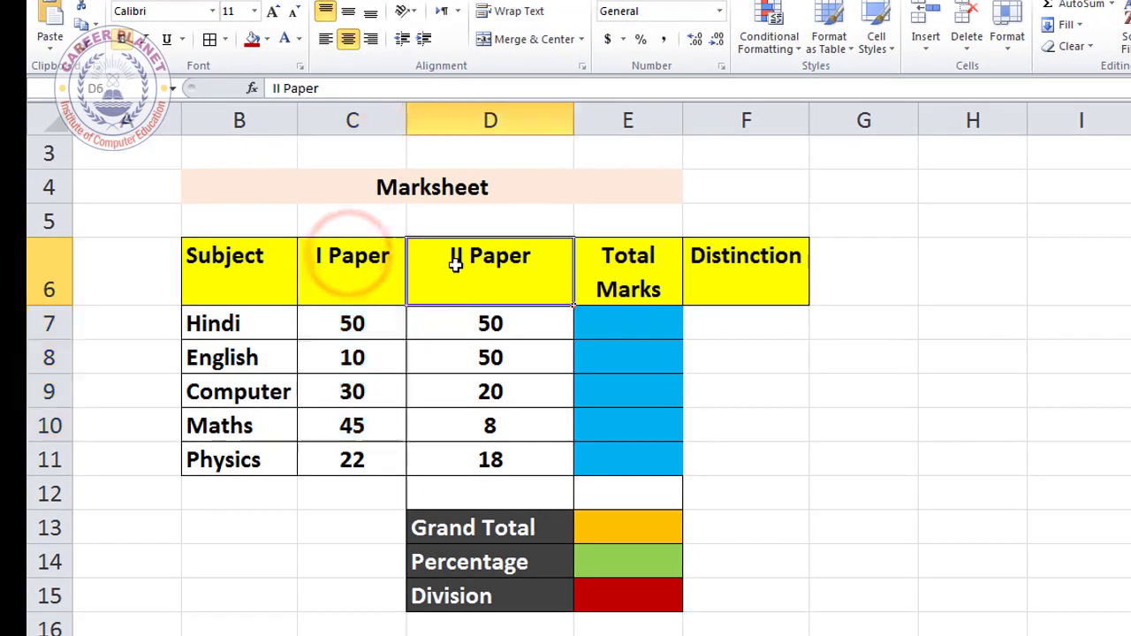
left_click_drag(455, 265, 490, 457)
left_click_drag(619, 269, 627, 460)
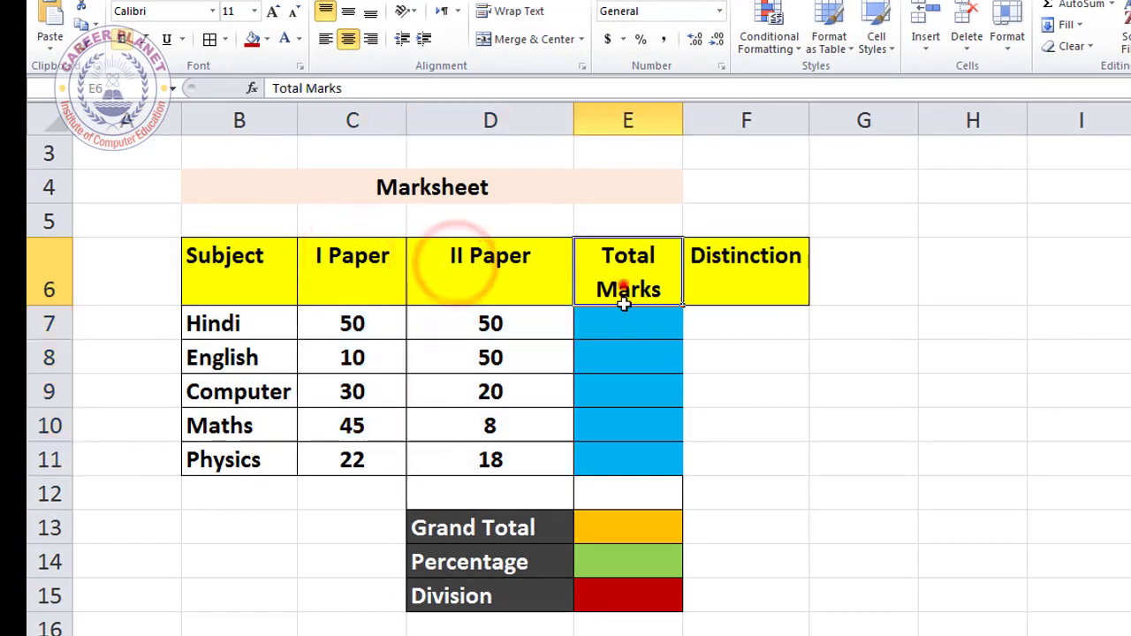
left_click(728, 263)
left_click(498, 524)
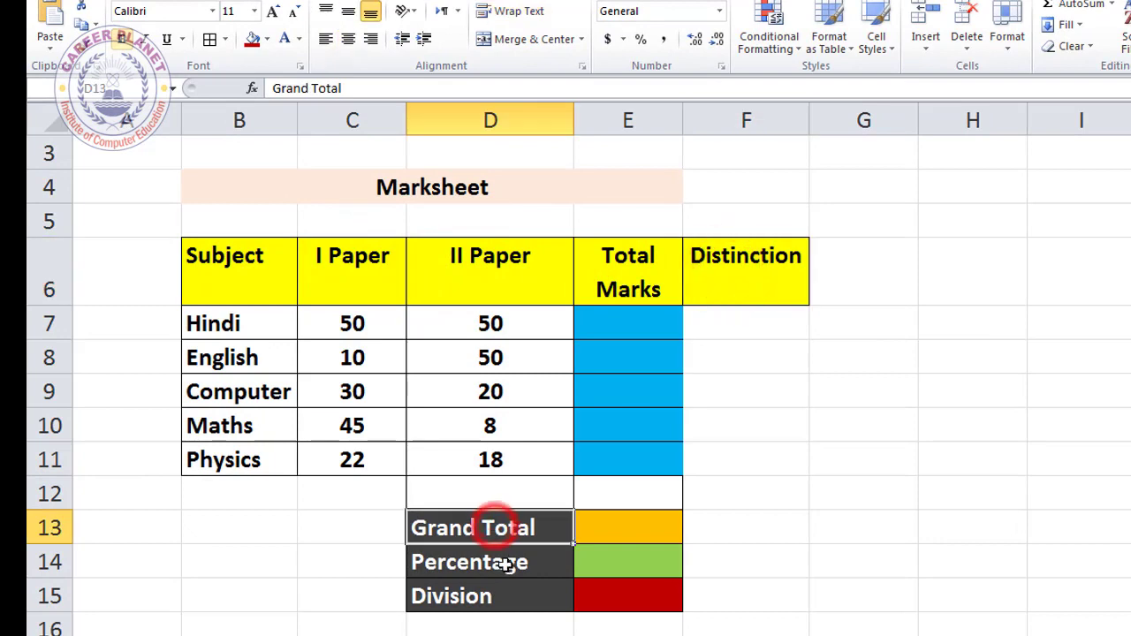
left_click(497, 564)
left_click(495, 596)
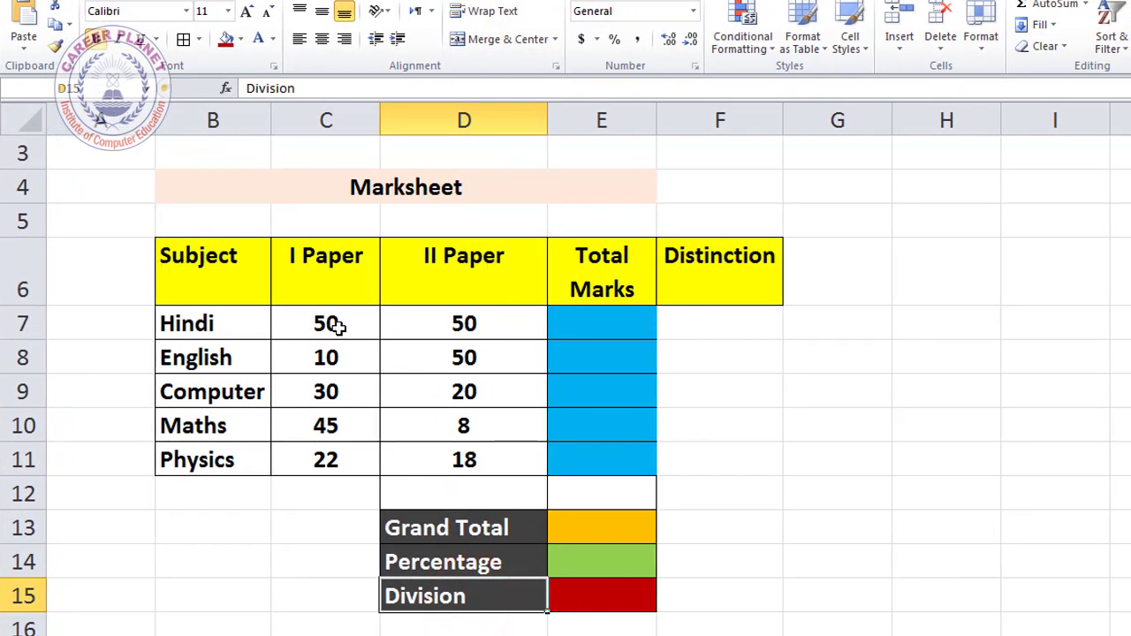
left_click(333, 272)
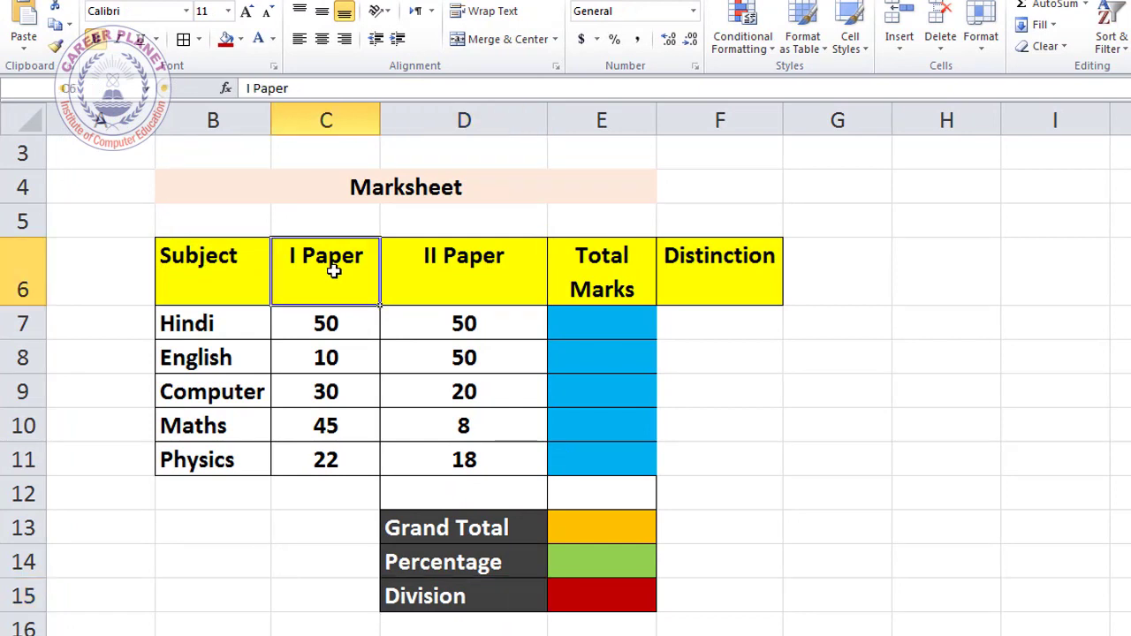
left_click_drag(333, 295, 336, 327)
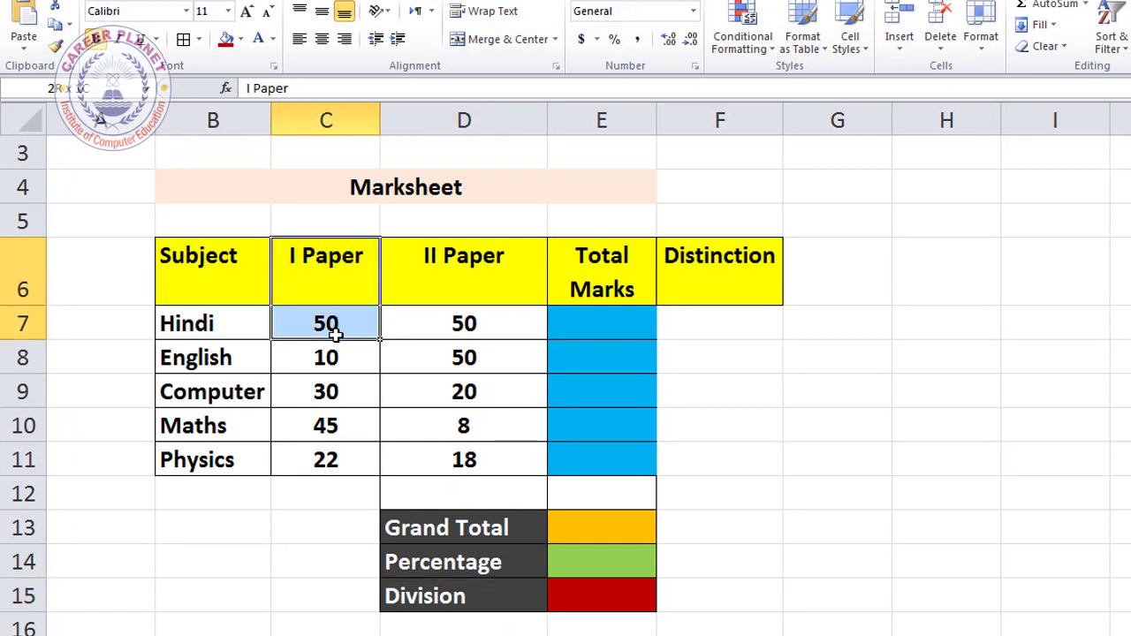
left_click(334, 325)
left_click(346, 280)
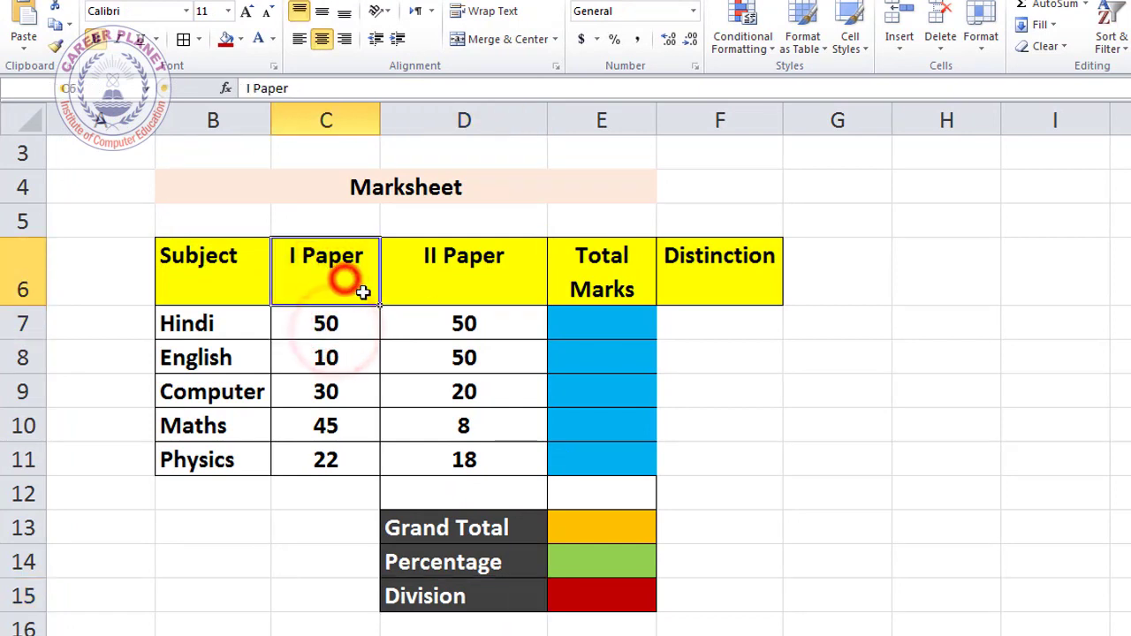
left_click(437, 279)
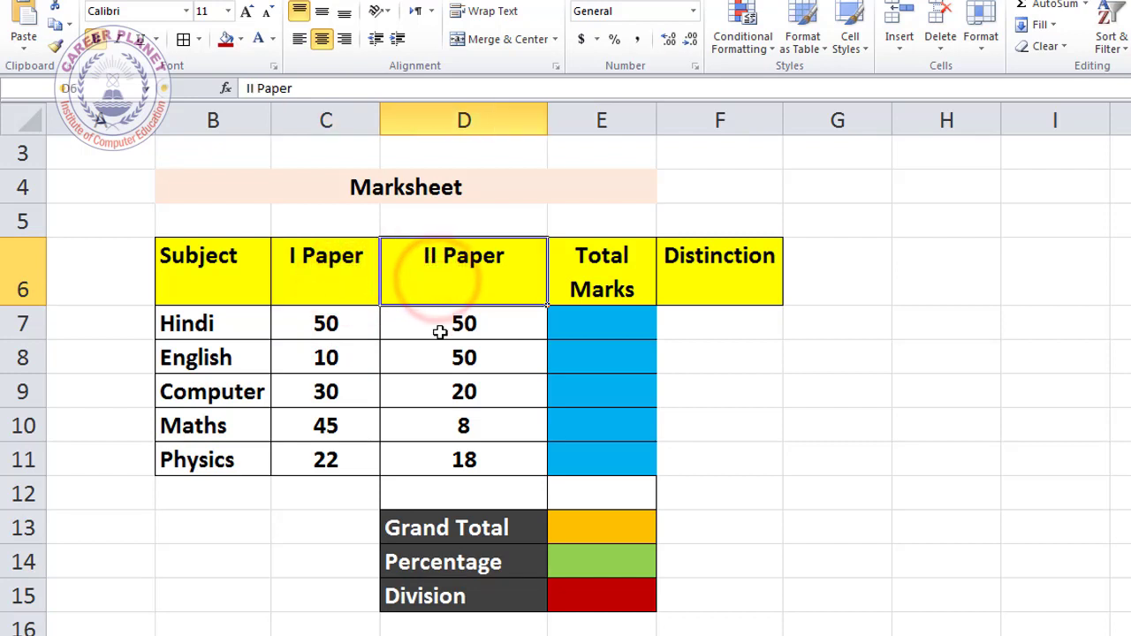
left_click_drag(464, 324, 469, 451)
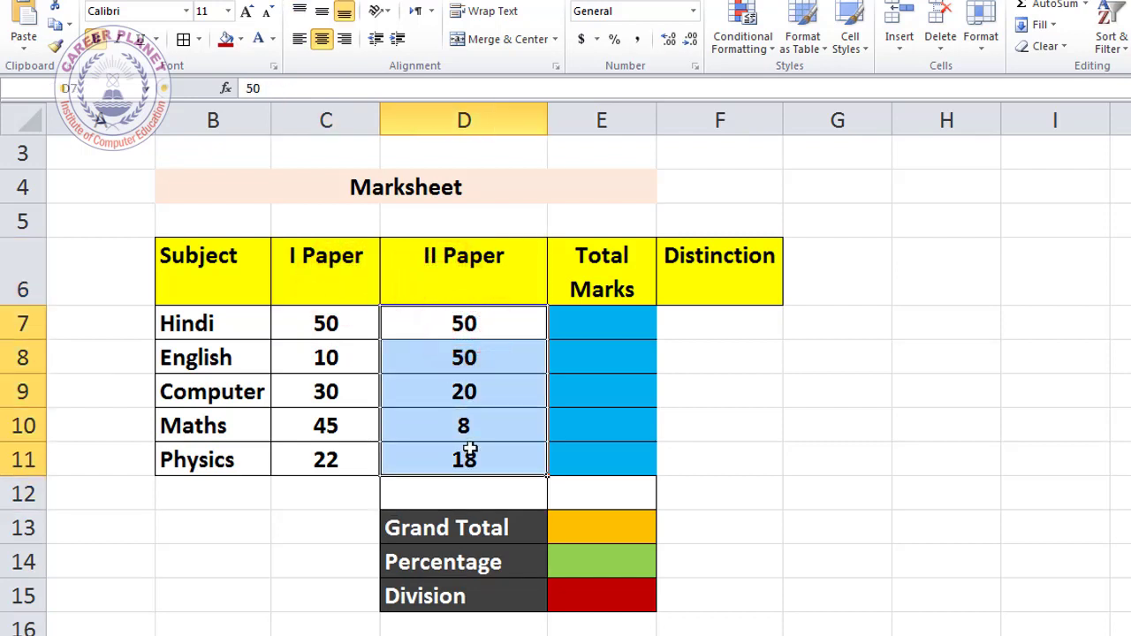
left_click_drag(198, 323, 442, 328)
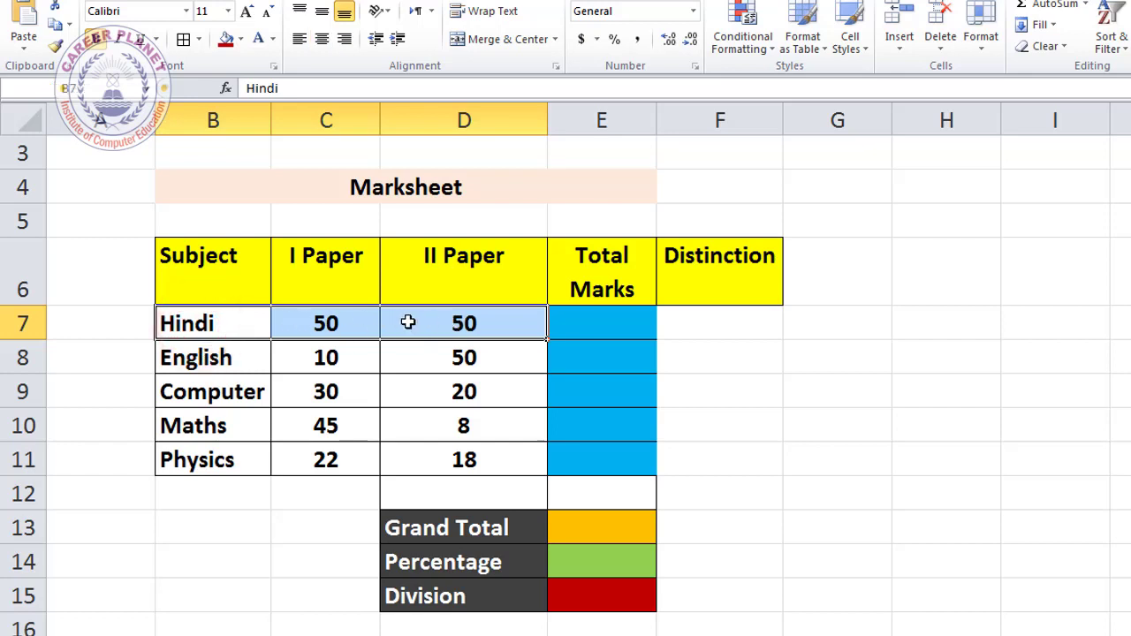
Try AutoSum on Hindi's two paper marks into E7, then clear that result
left_click(562, 322)
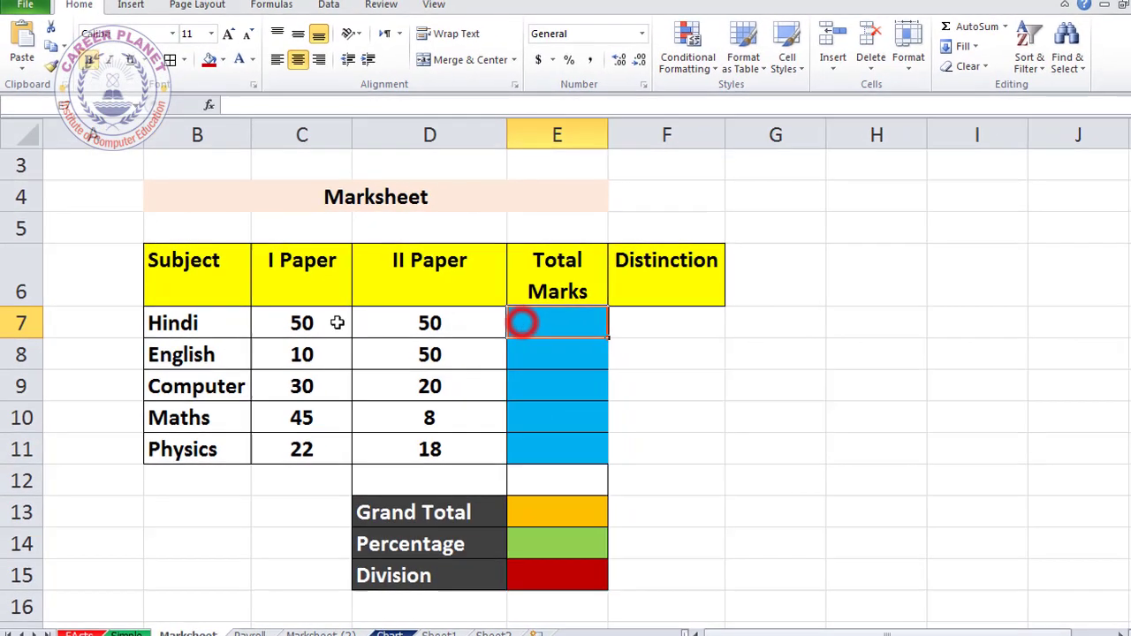
left_click_drag(298, 327, 397, 328)
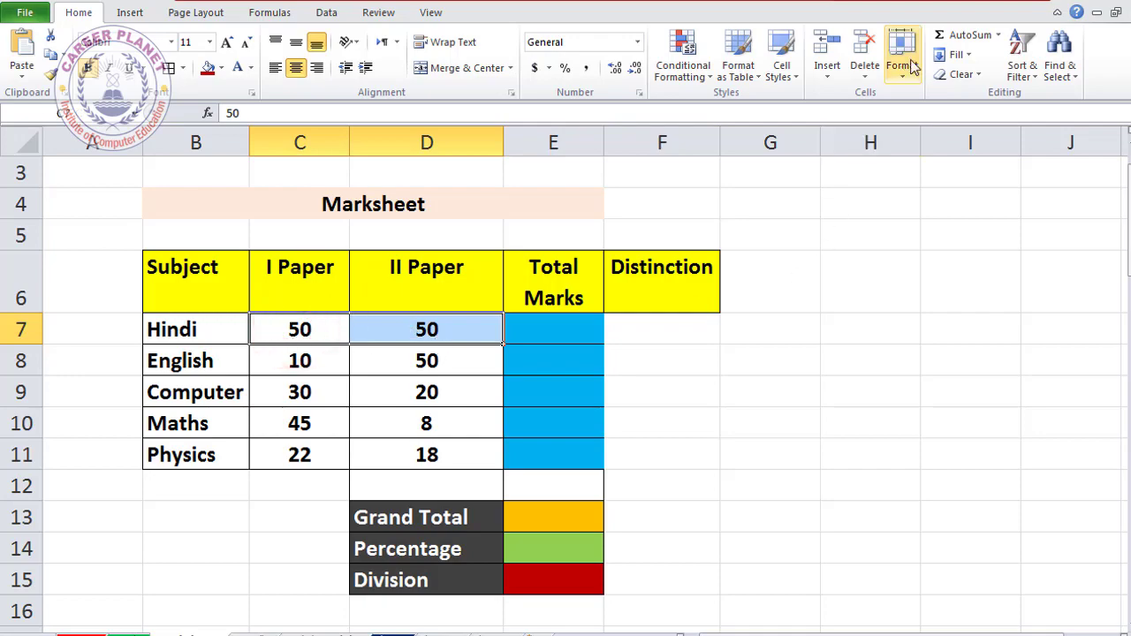
left_click(971, 35)
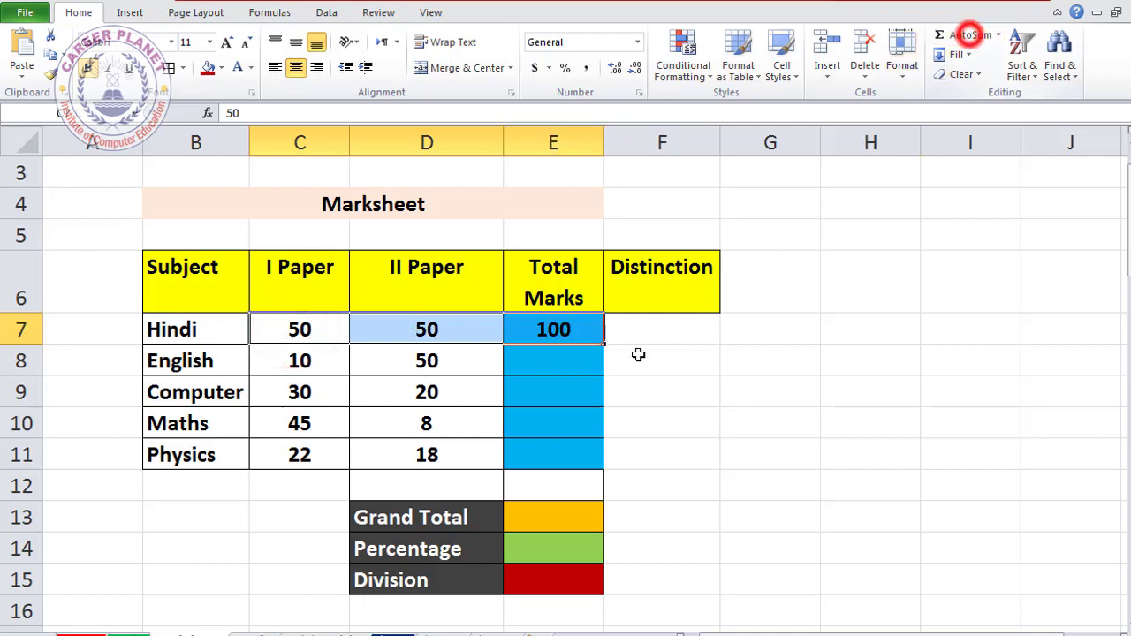
left_click(556, 334)
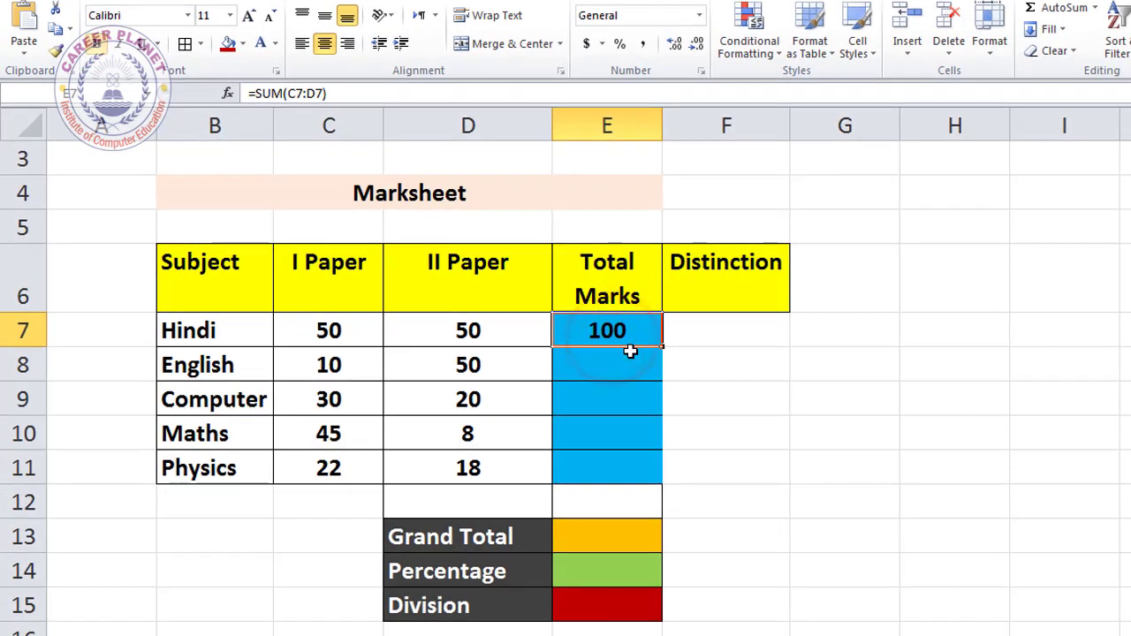
key("Delete")
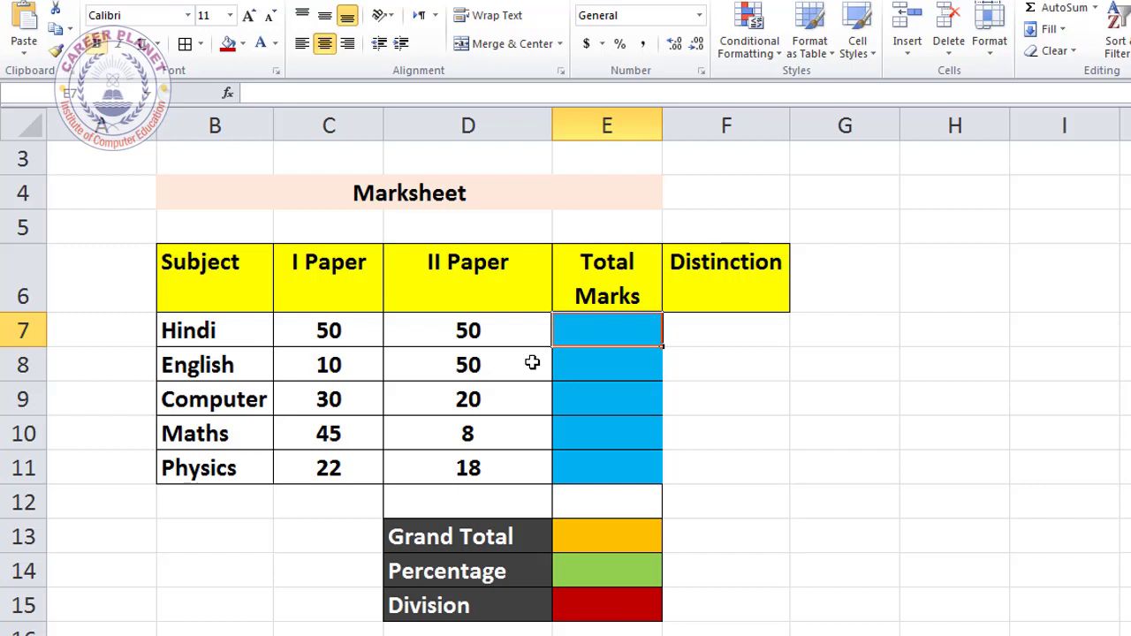
Enter =SUM(C7:D7) in E7 and fill it down to Physics, giving totals 100, 60, 50, 53, 40
key("alt+equal")
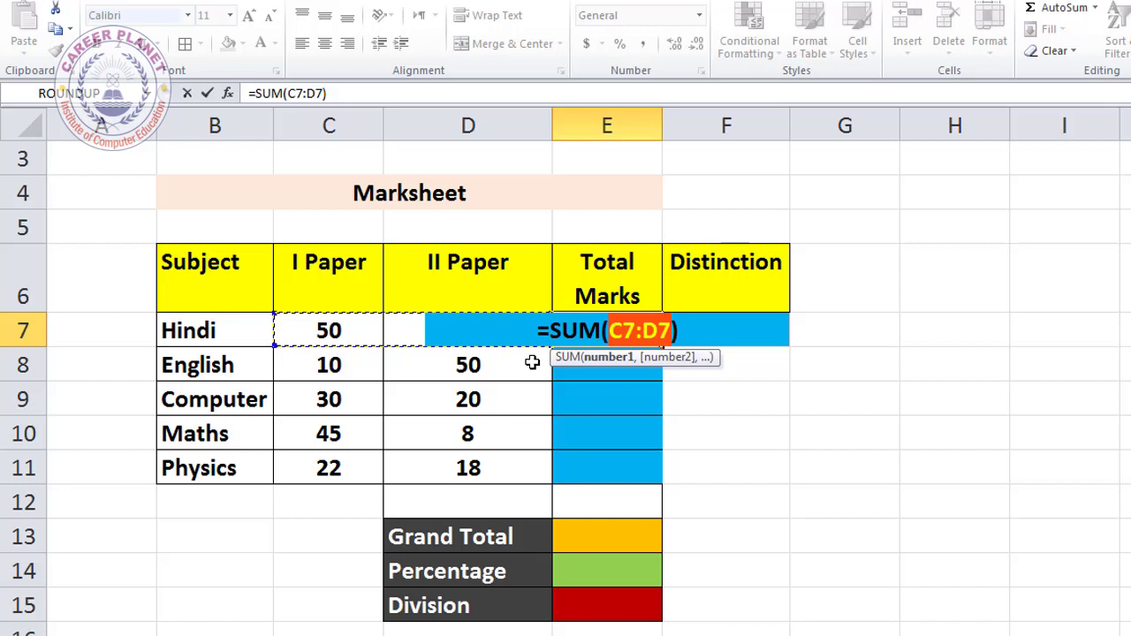
key("Return")
left_click(599, 331)
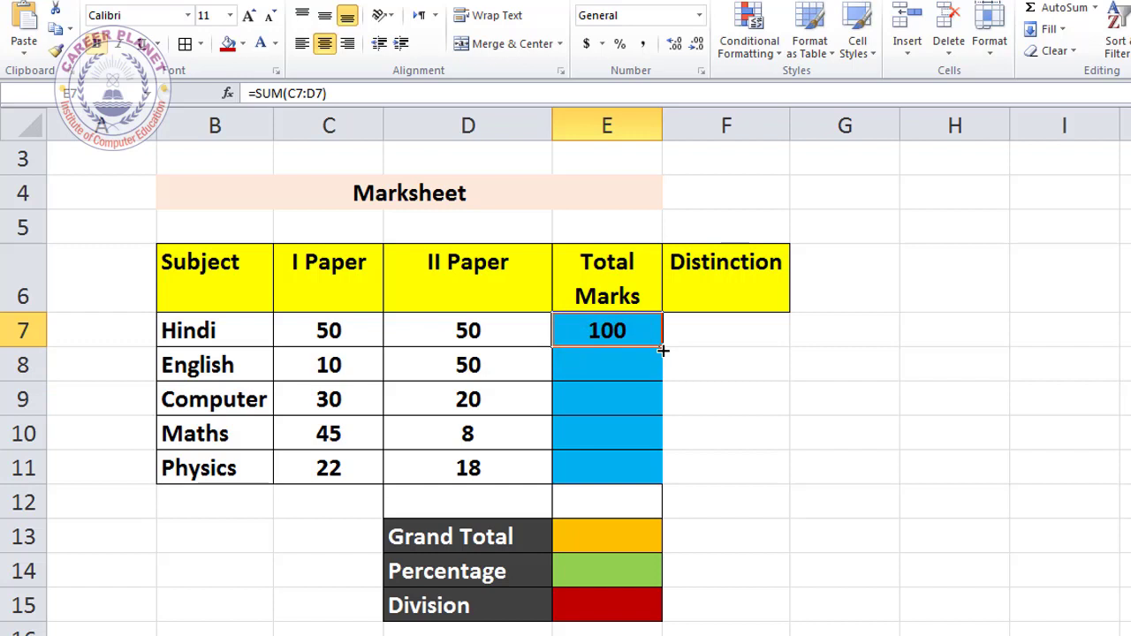
double_click(663, 350)
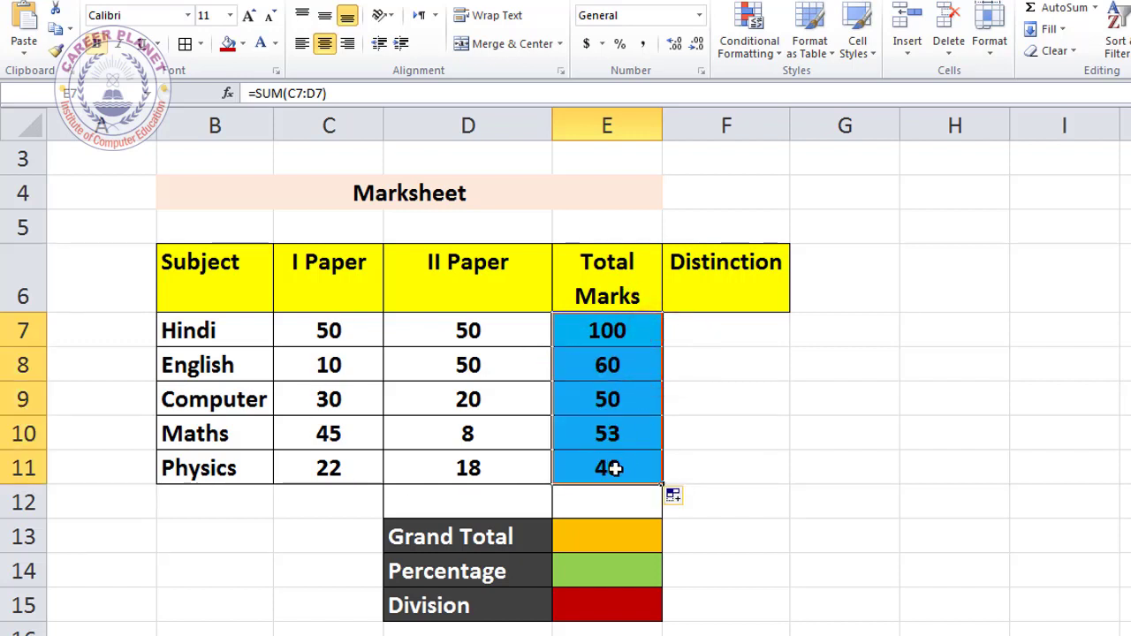
Sum the Total Marks column into E13 for a Grand Total of 303
left_click(614, 533)
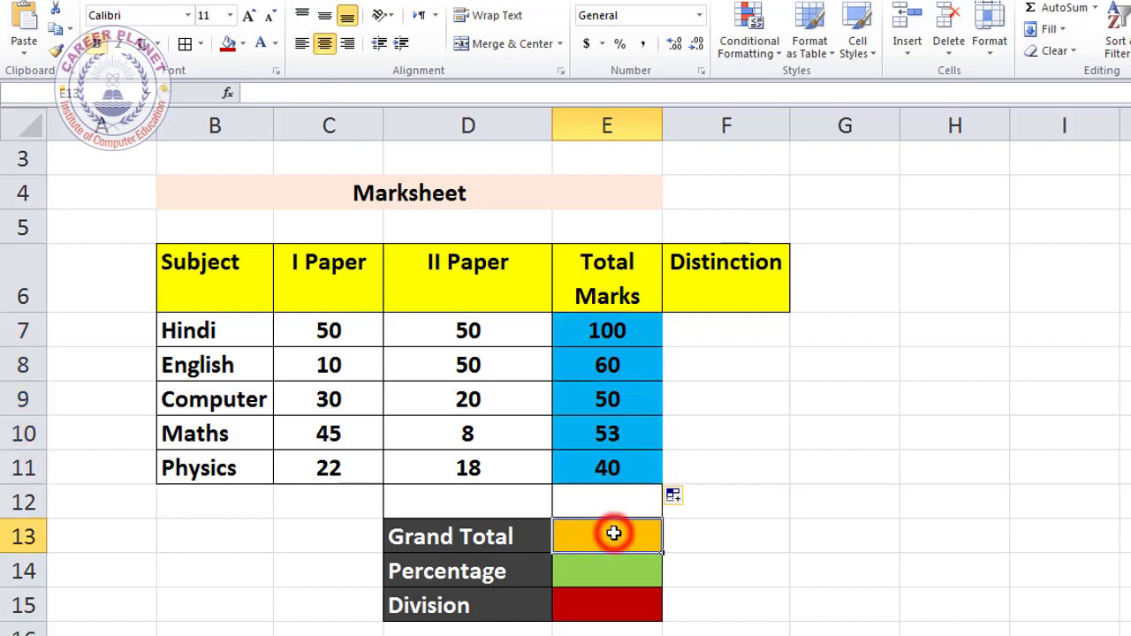
key("alt+equal")
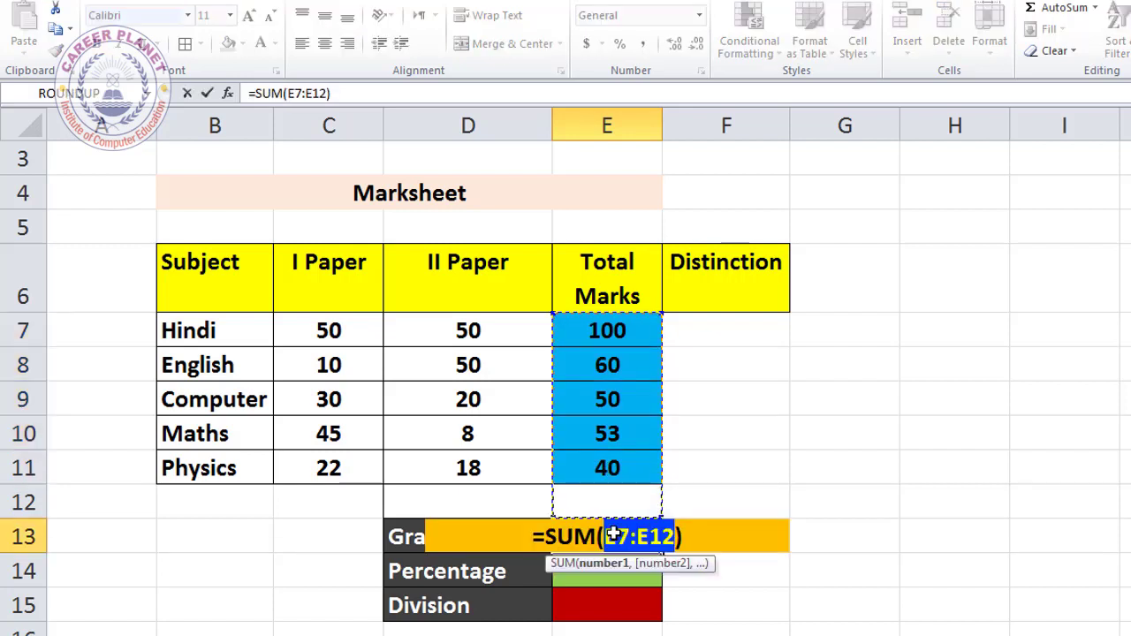
key("Return")
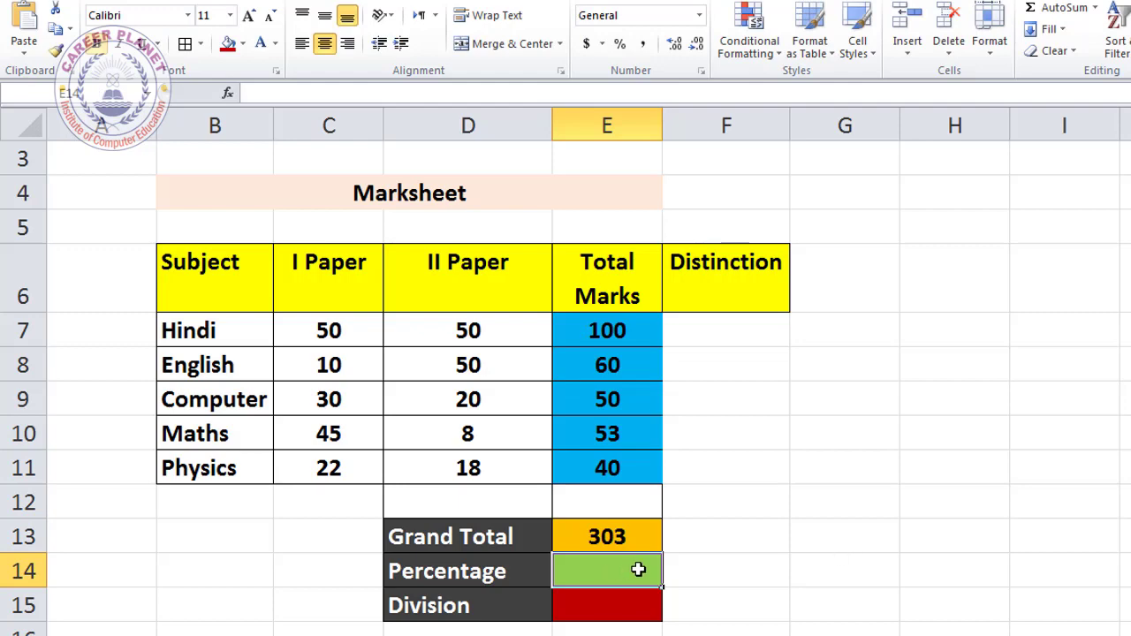
scroll(727, 548, "down", 1)
scroll(723, 517, "up", 1)
type("=")
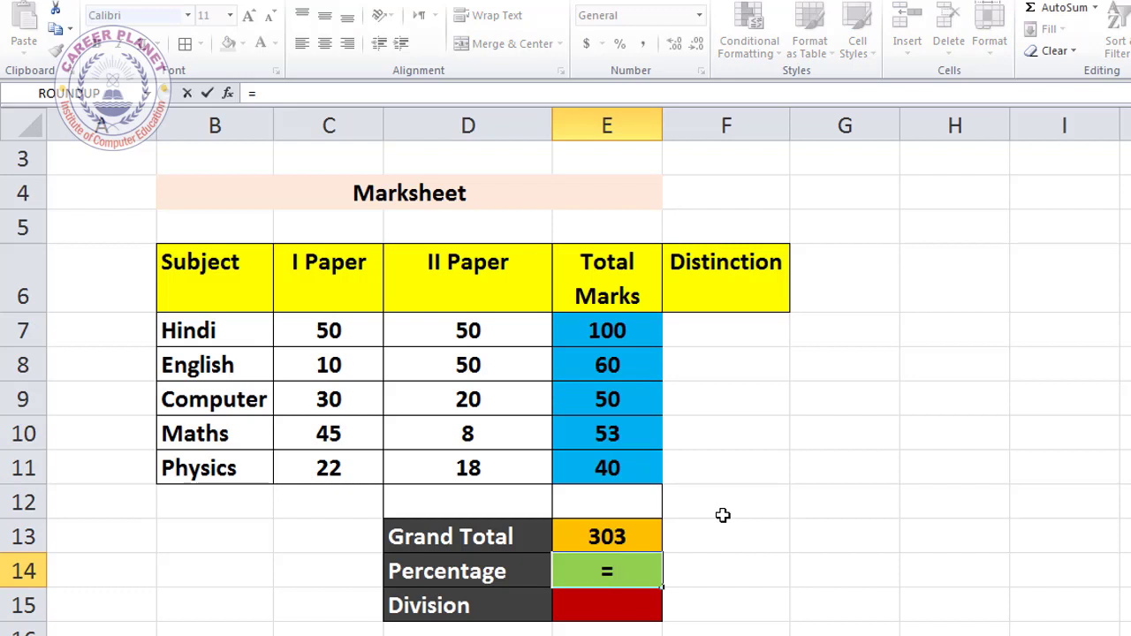
left_click(623, 536)
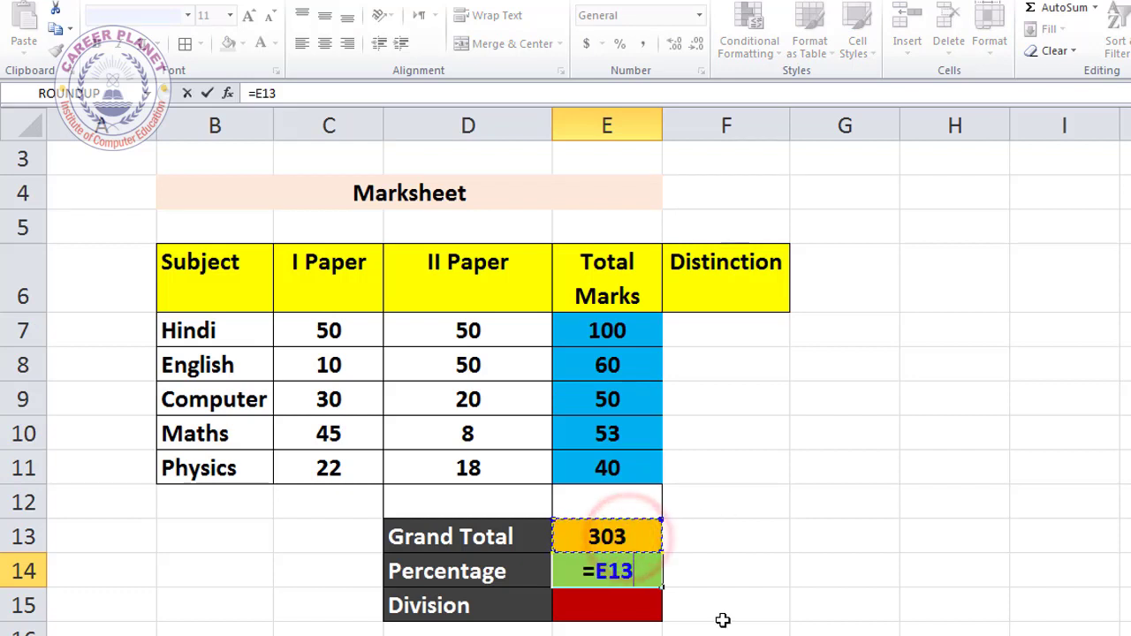
type("/")
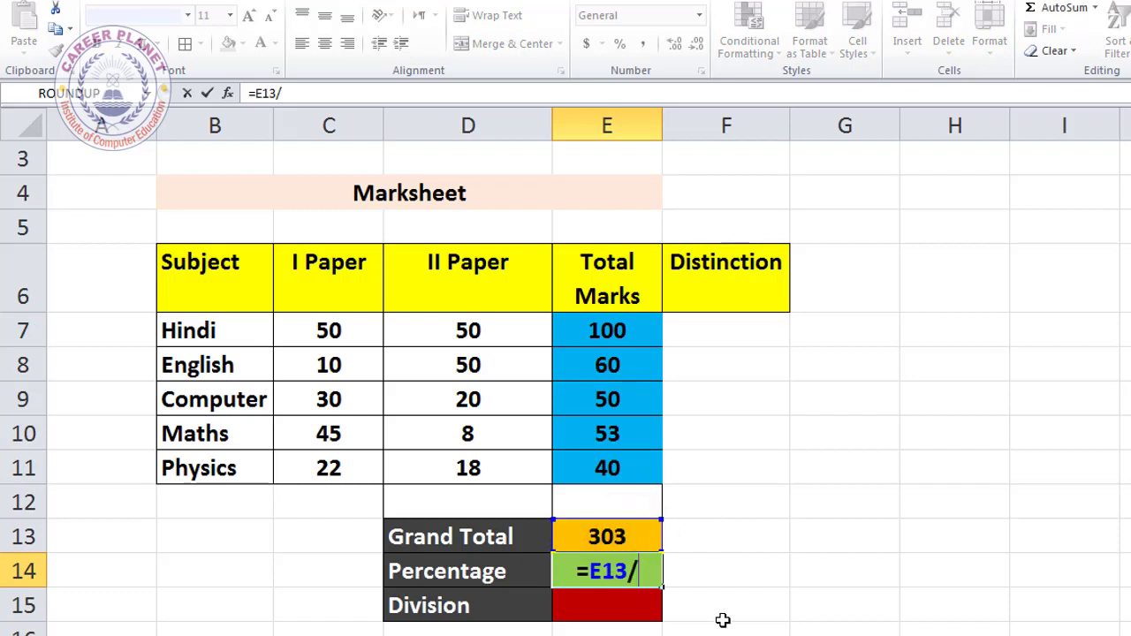
type("500")
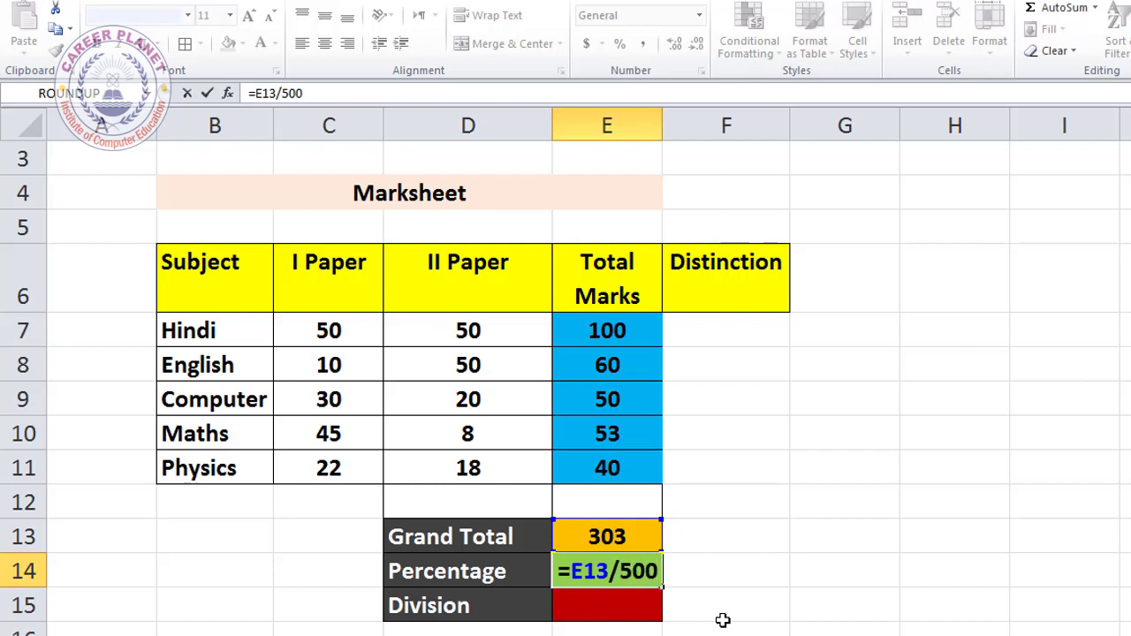
type("*100")
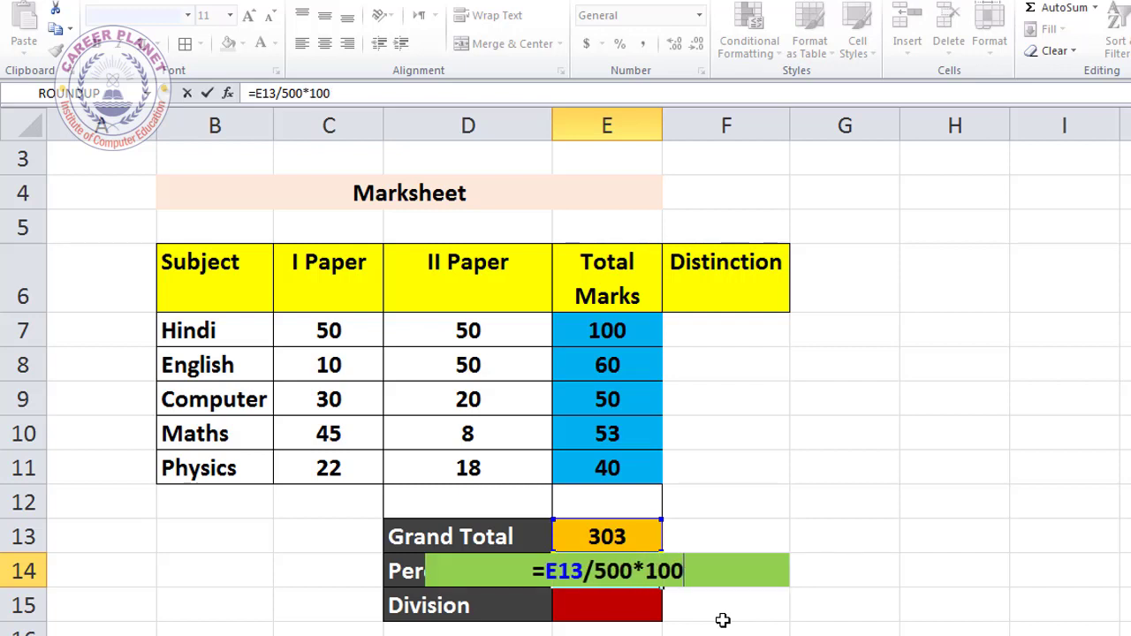
key("Return")
left_click(632, 574)
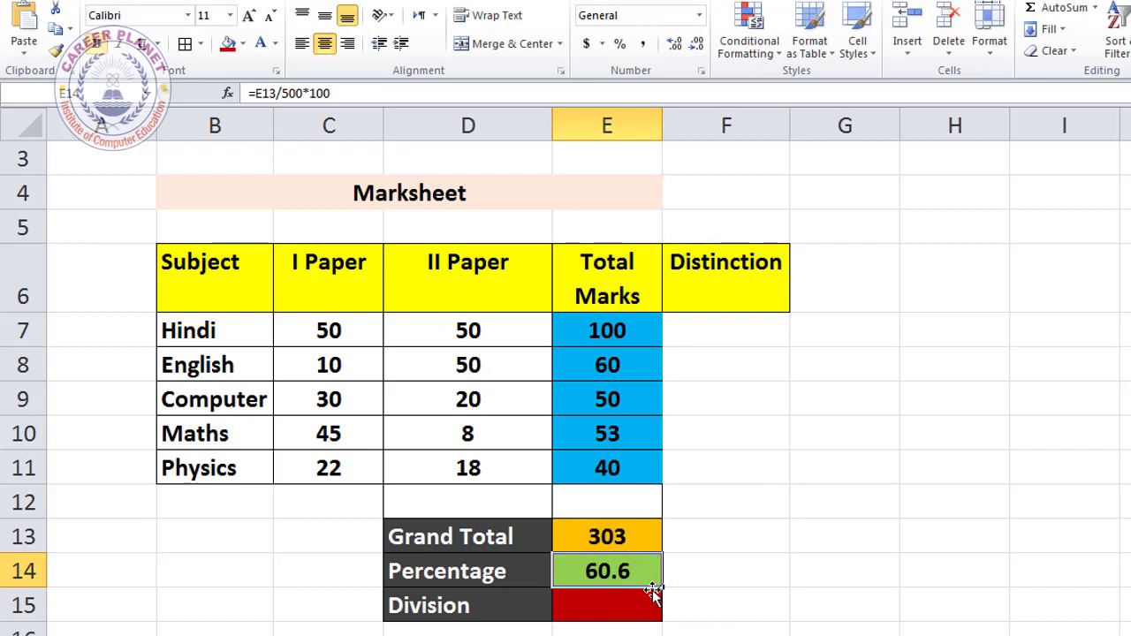
key("Delete")
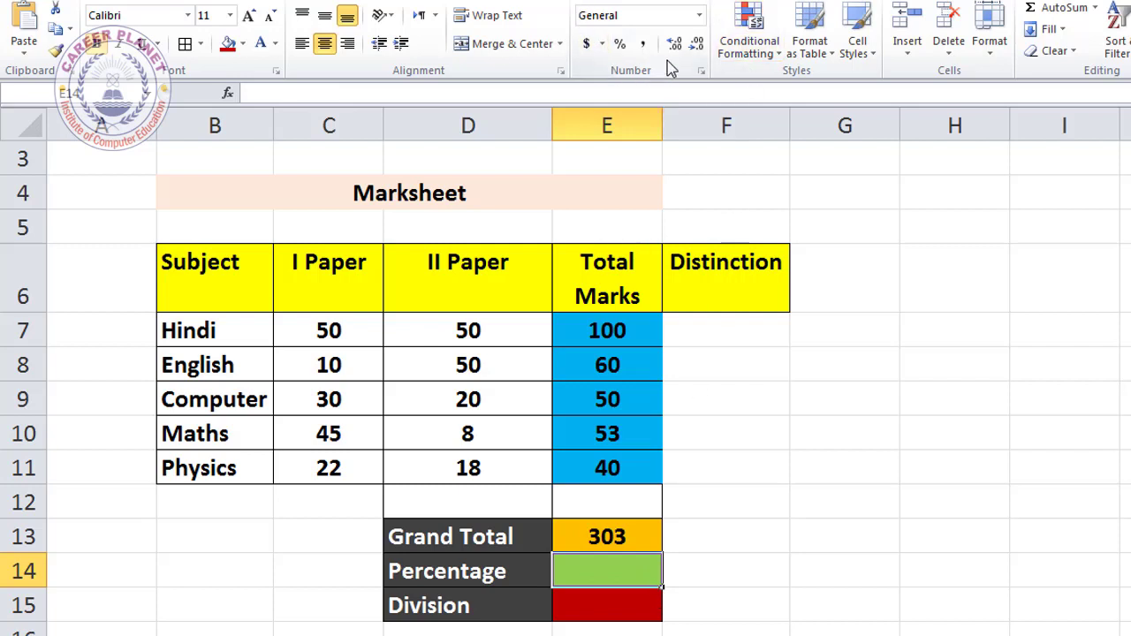
Format E14 as a percentage and enter =E13/500 in it
left_click(620, 45)
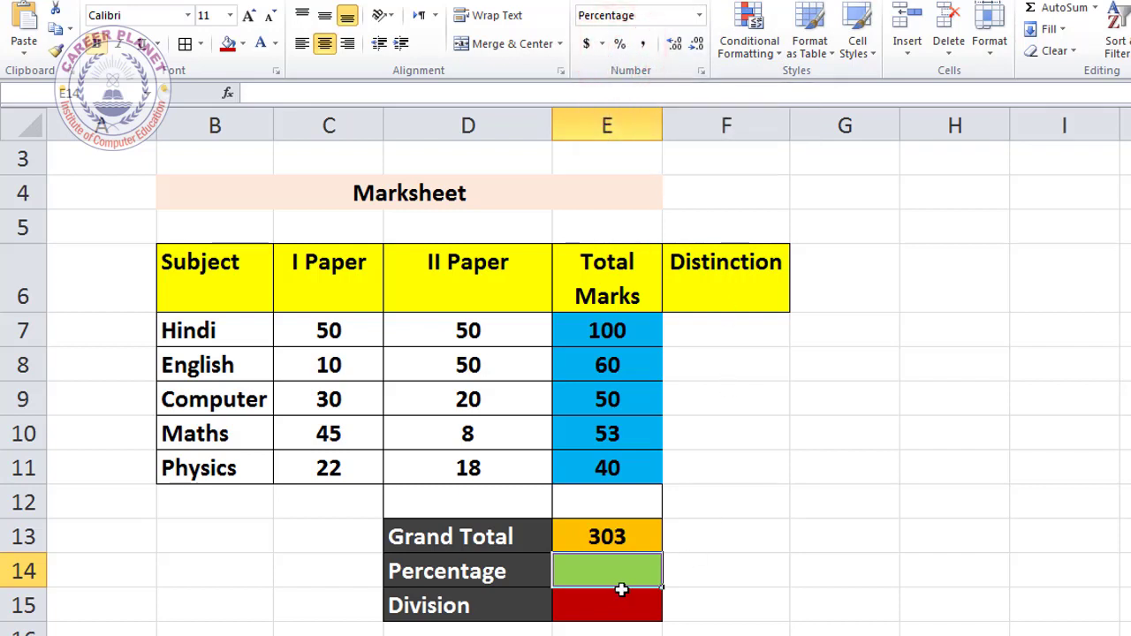
type("=")
key("Up")
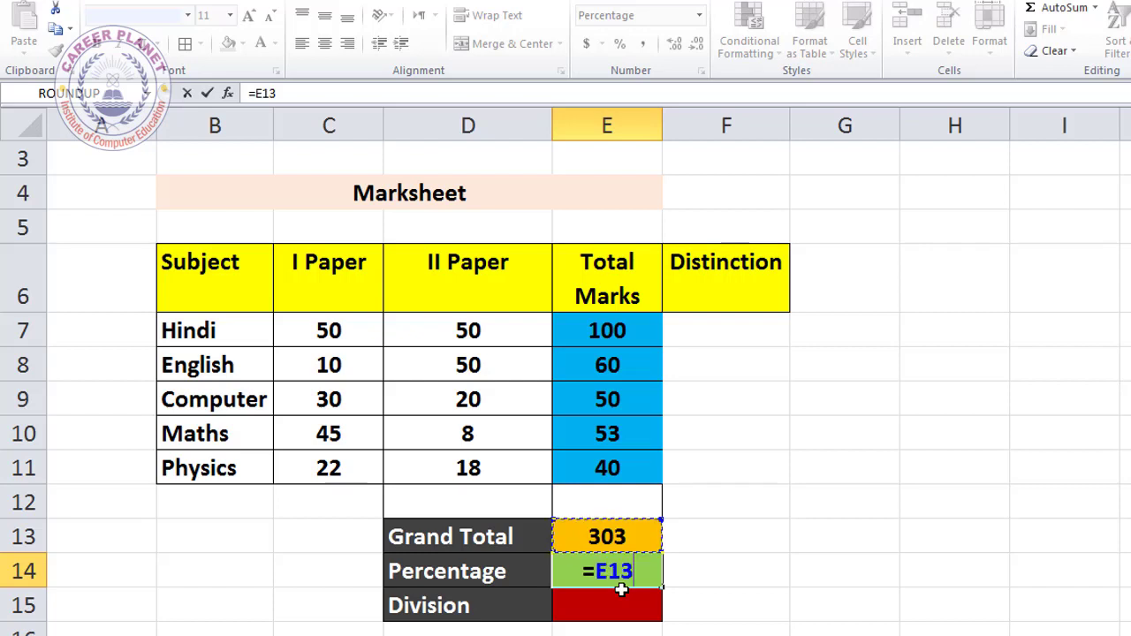
type("/50")
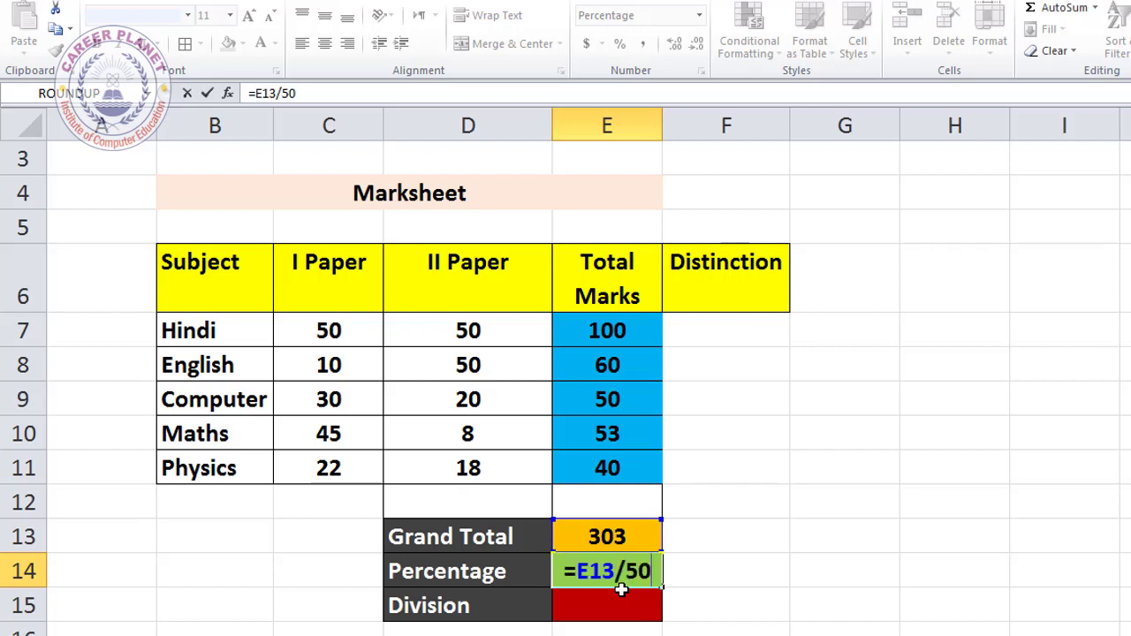
type("0")
key("Return")
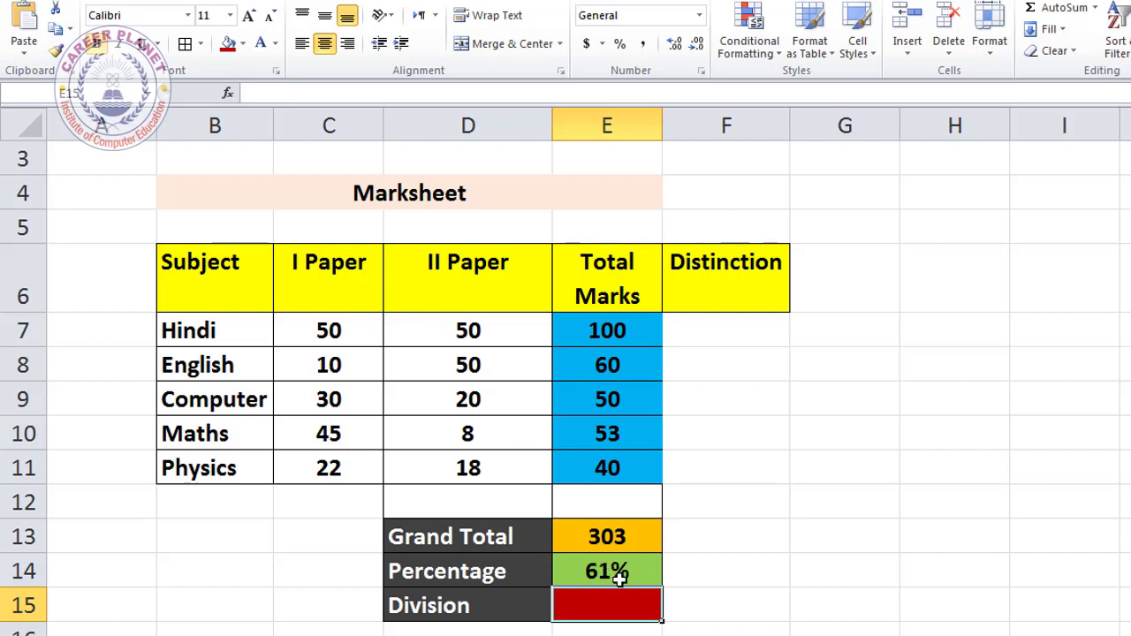
Increase the percentage to two decimal places so it reads 60.60%
left_click(621, 574)
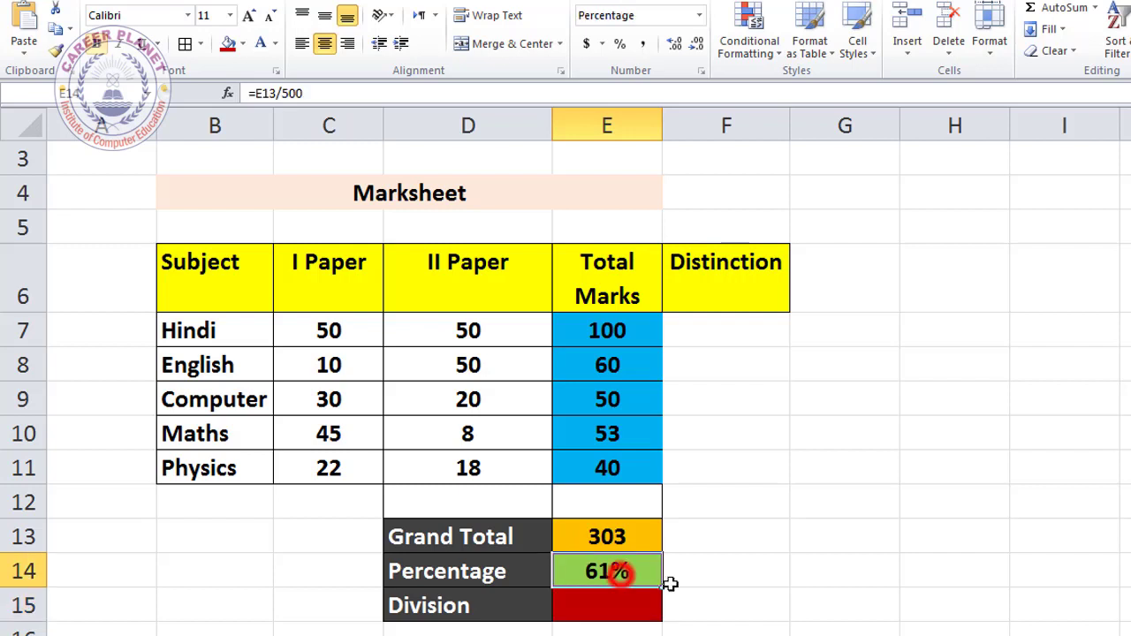
left_click(676, 51)
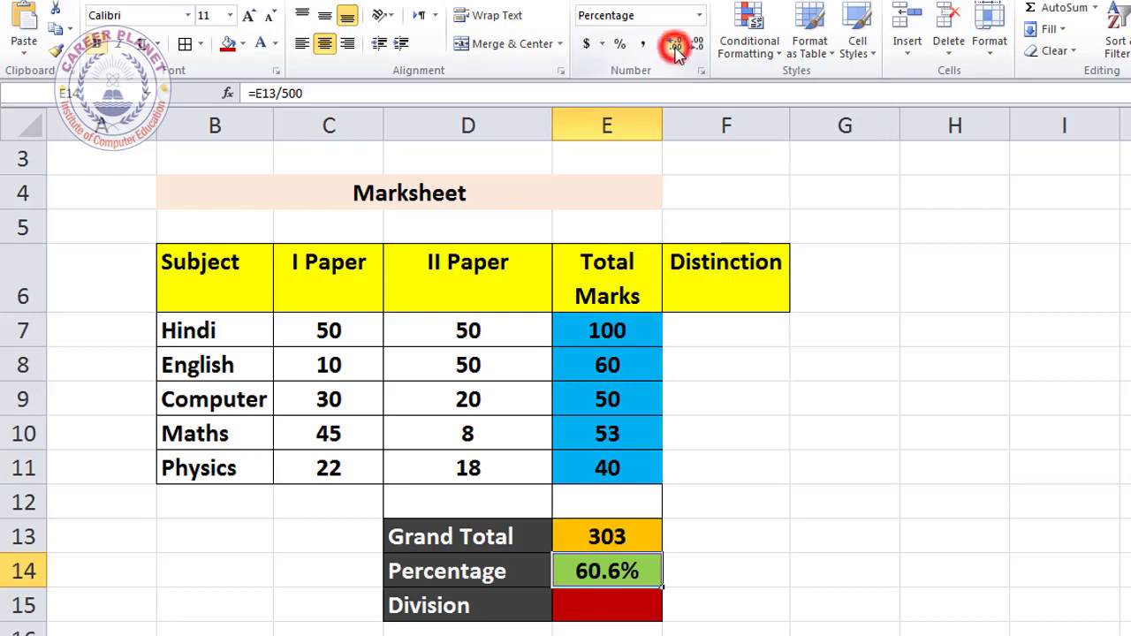
left_click(676, 50)
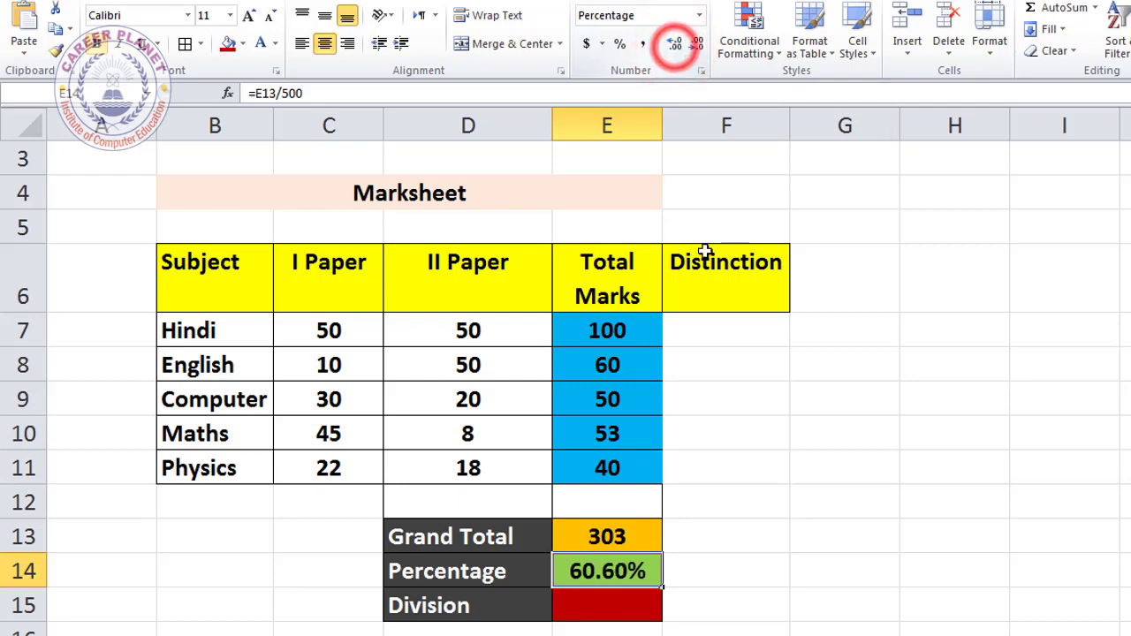
left_click(630, 612)
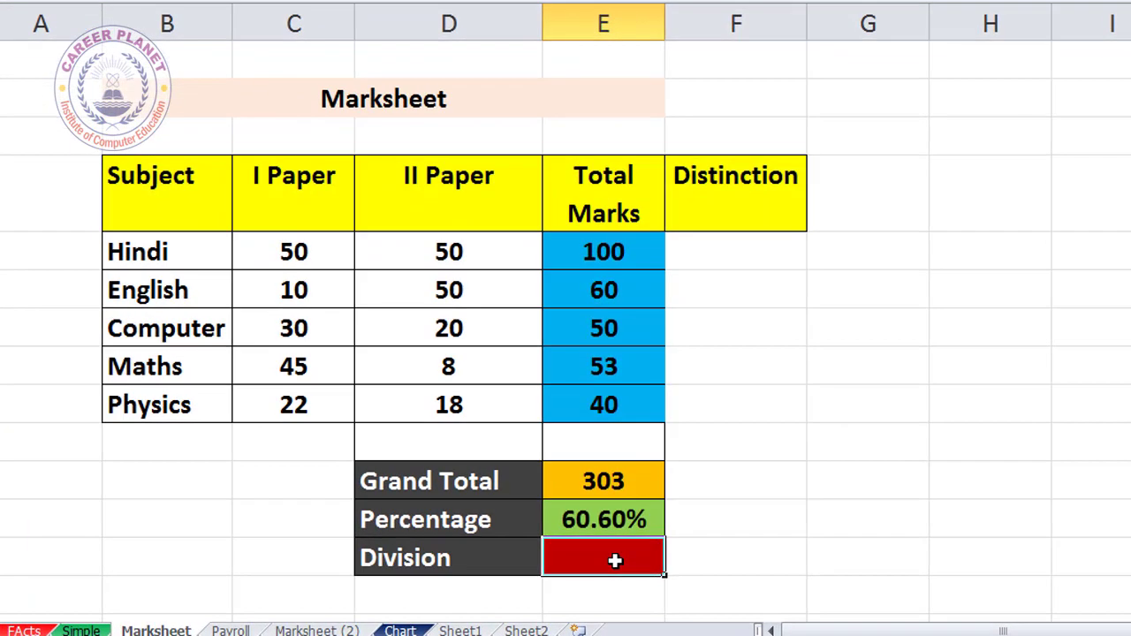
Begin the Division formula in E15 as =IF(E14>=60,"I Div",IF( with a nested IF
type("=")
type("if(")
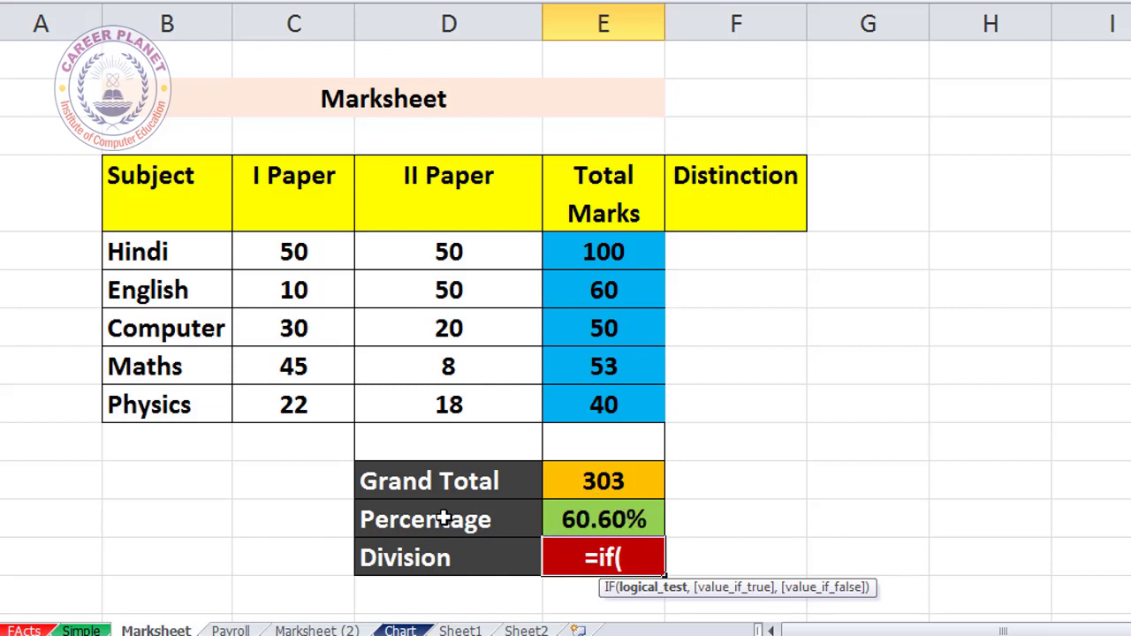
left_click(634, 521)
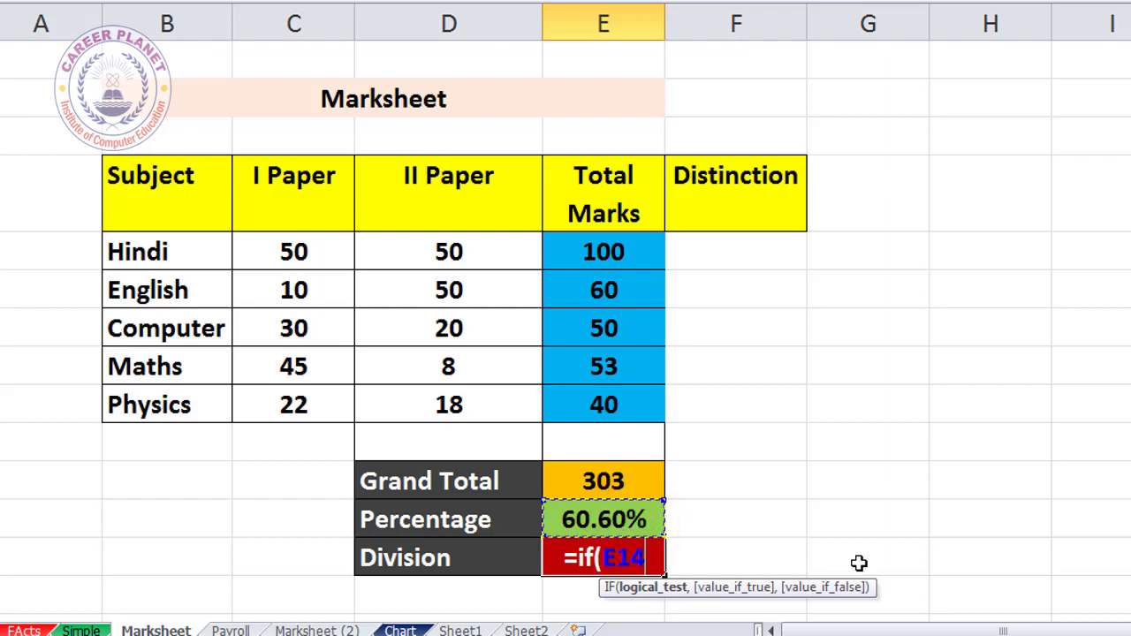
type(">=")
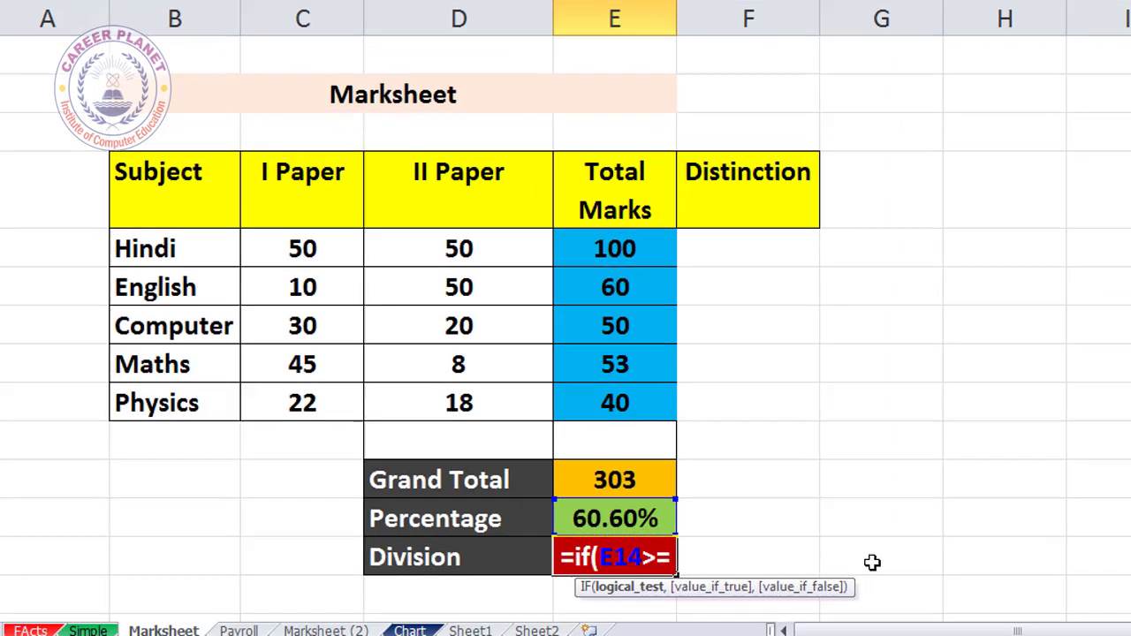
type("60")
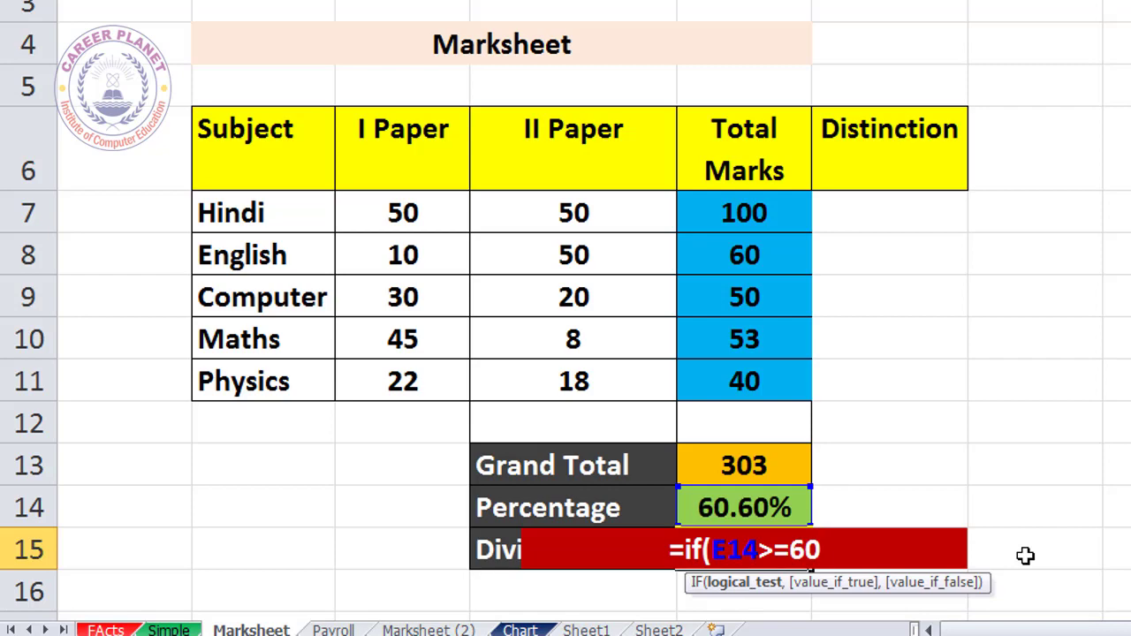
type(",")
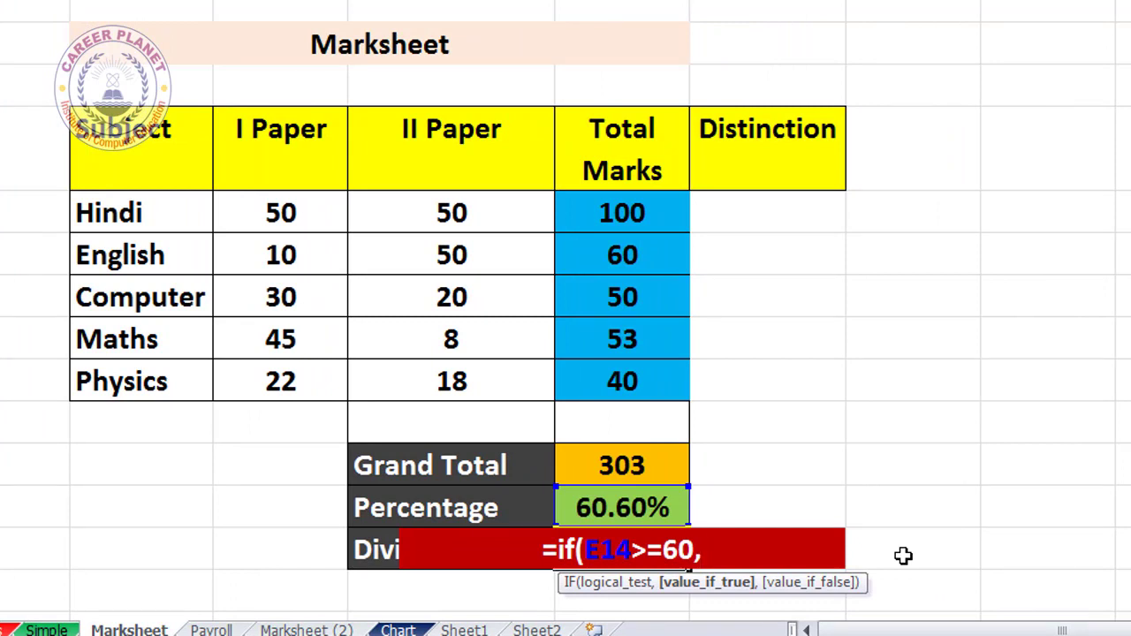
type("\"I")
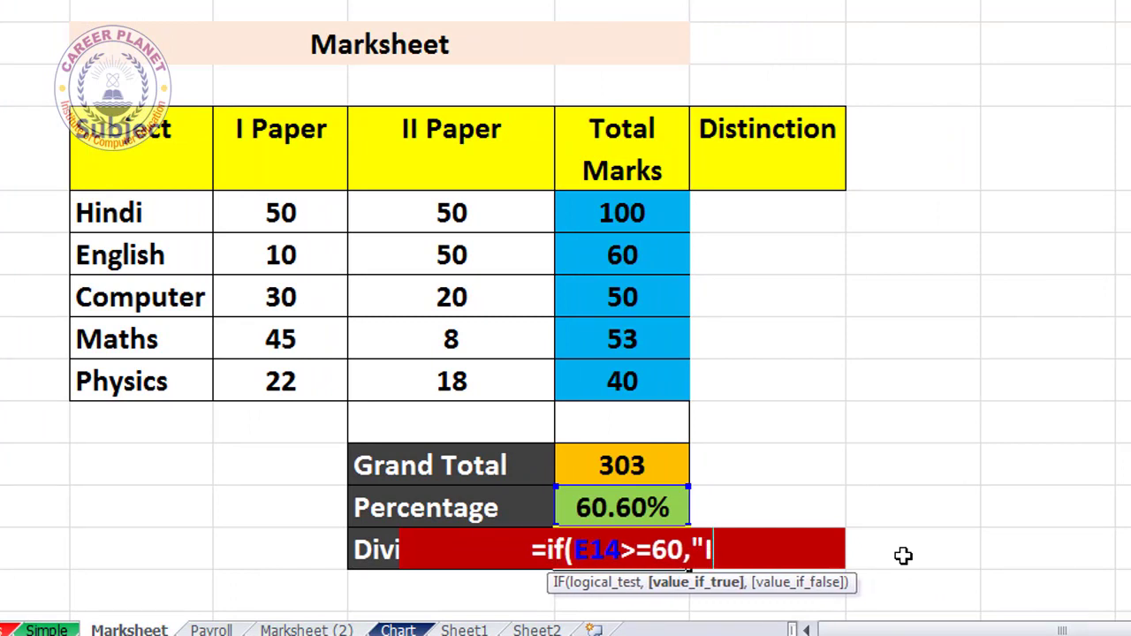
type("Div")
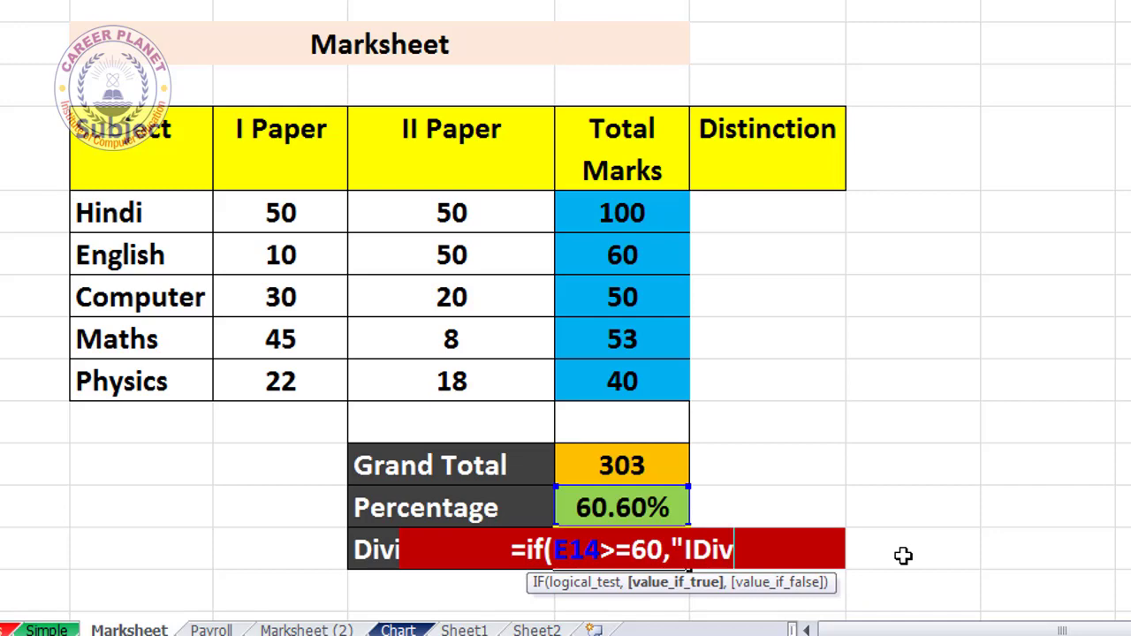
key("BackSpace")
key("BackSpace")
key("BackSpace")
type("Div")
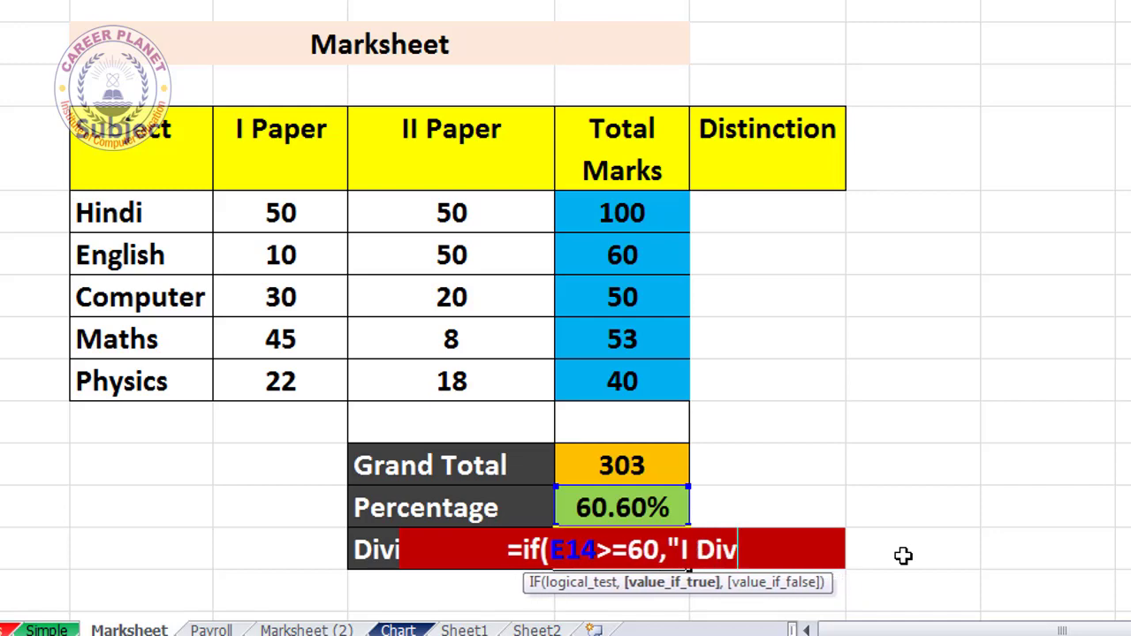
type("\"")
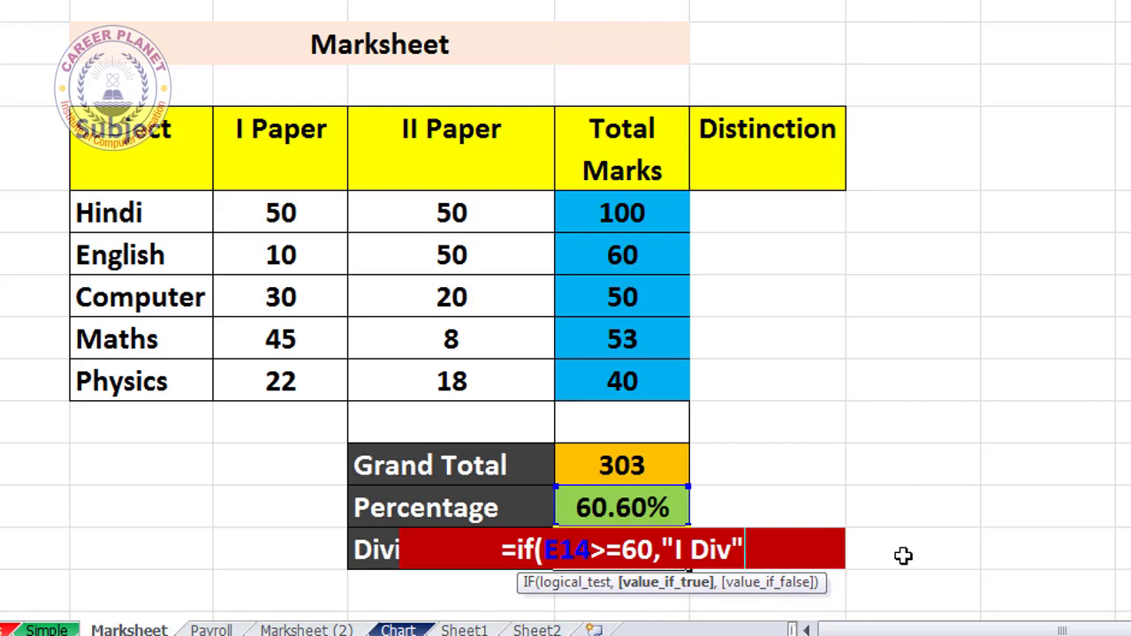
type(",")
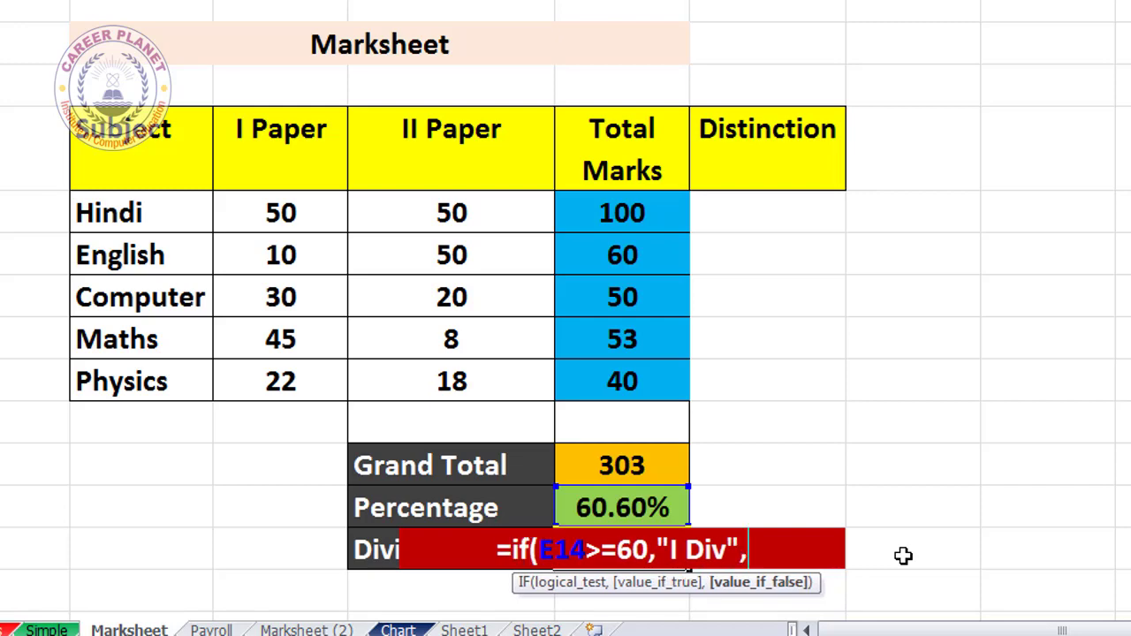
type("if")
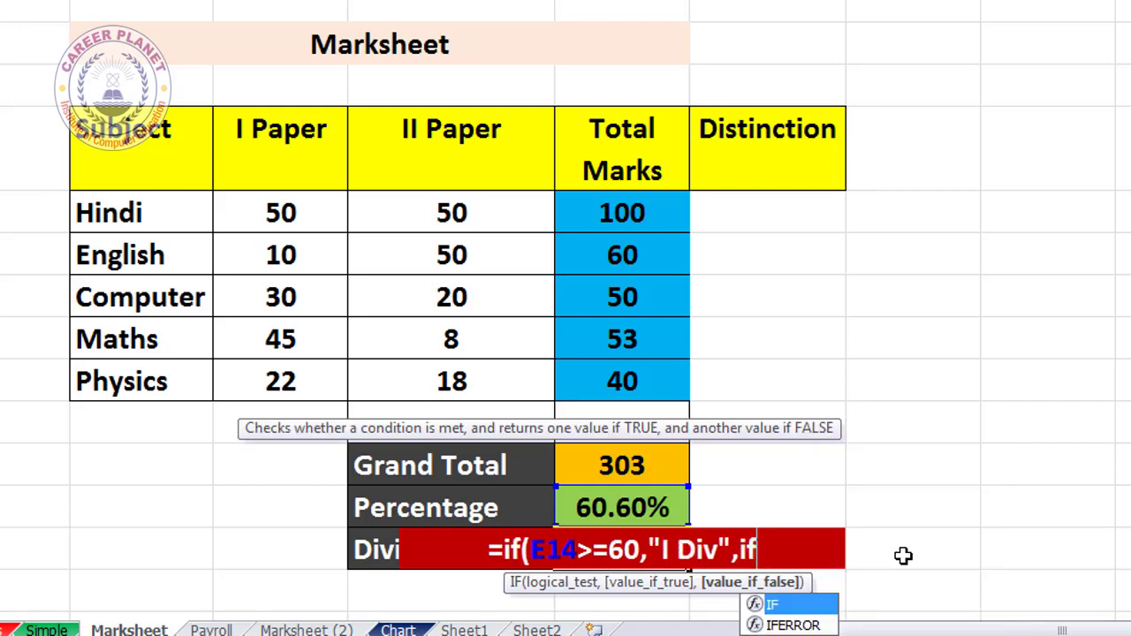
type("(")
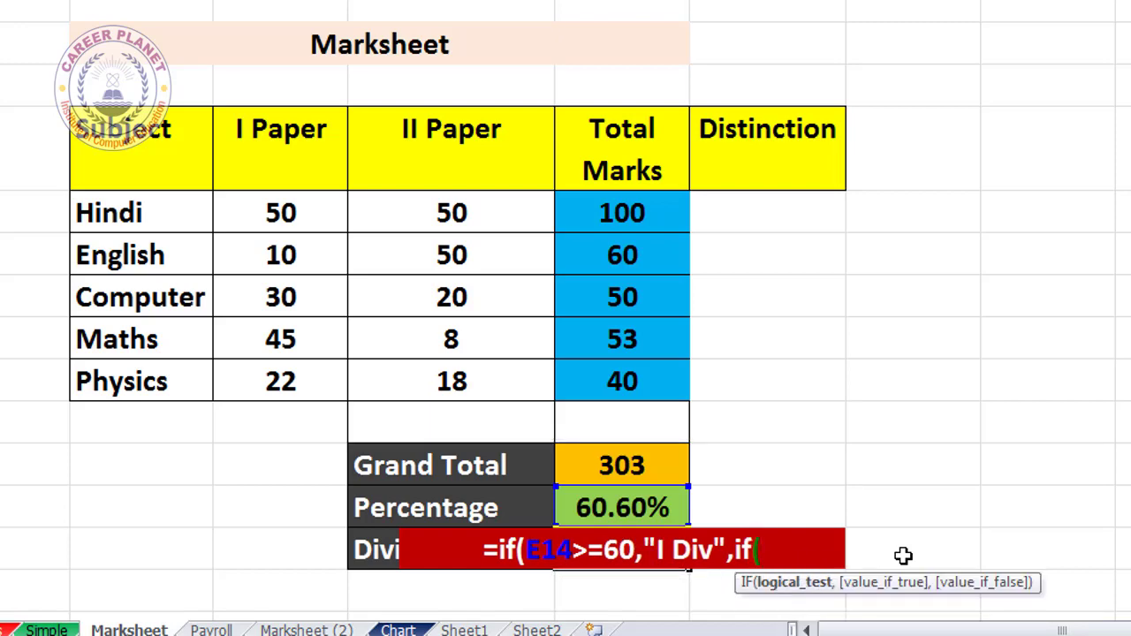
Add nested conditions: E14>=48 gives "II Div" and E14>=36 gives "III Div"
left_click(634, 507)
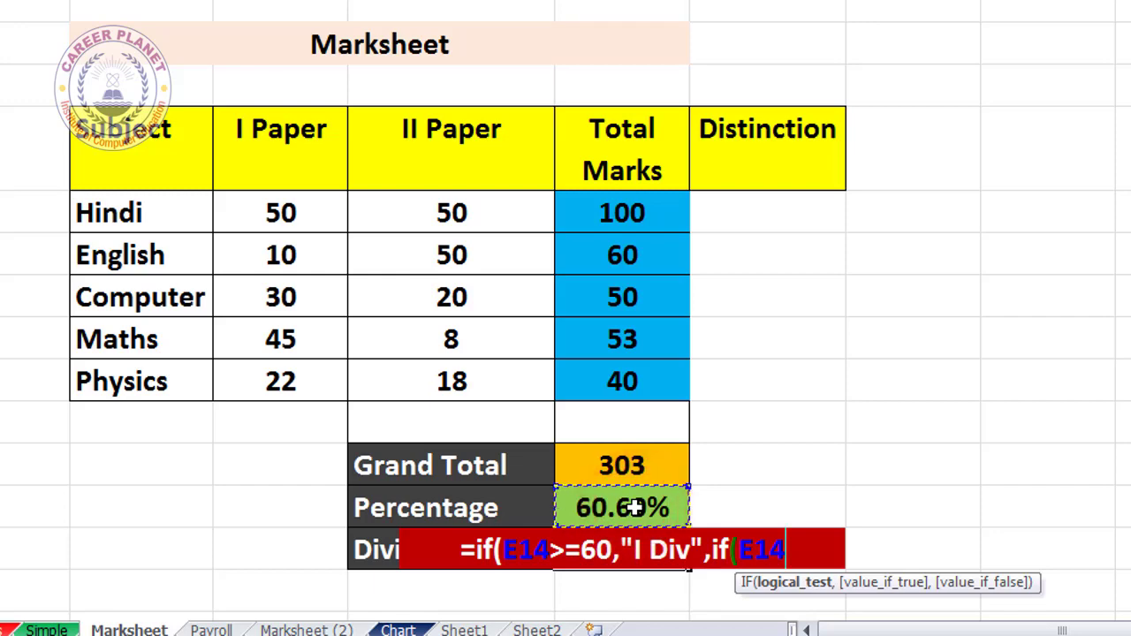
type(">")
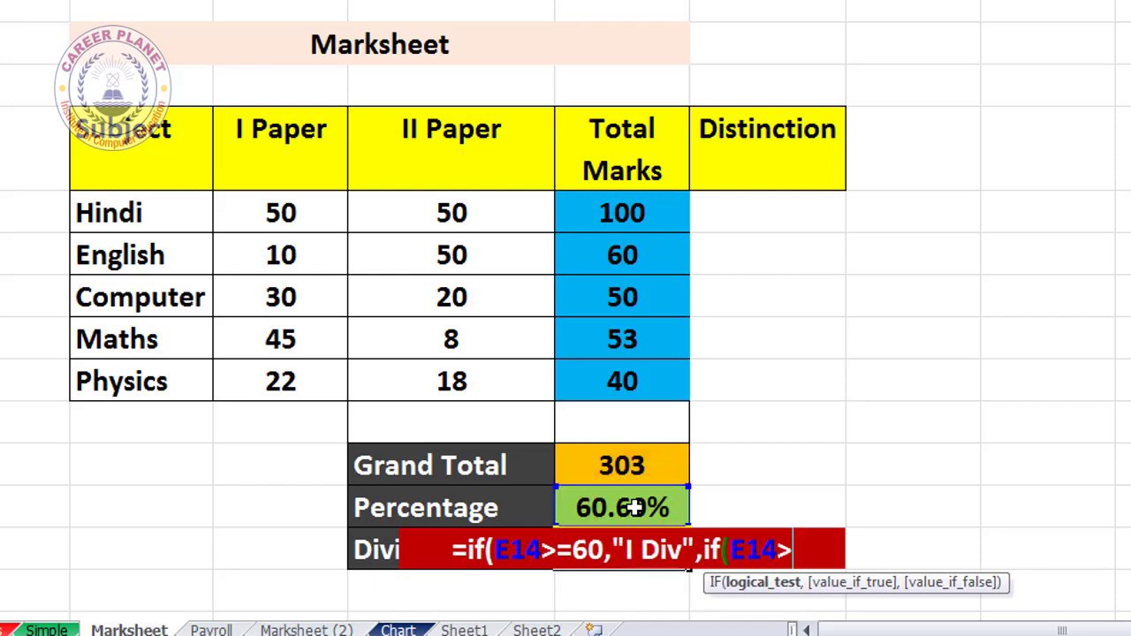
type("=4")
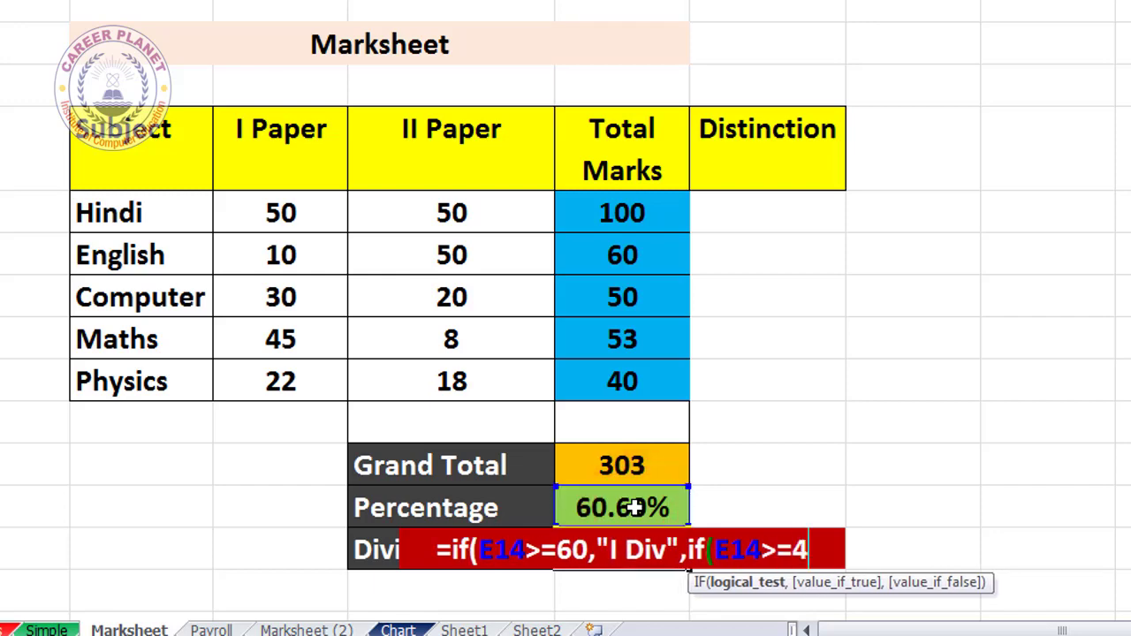
type("8,")
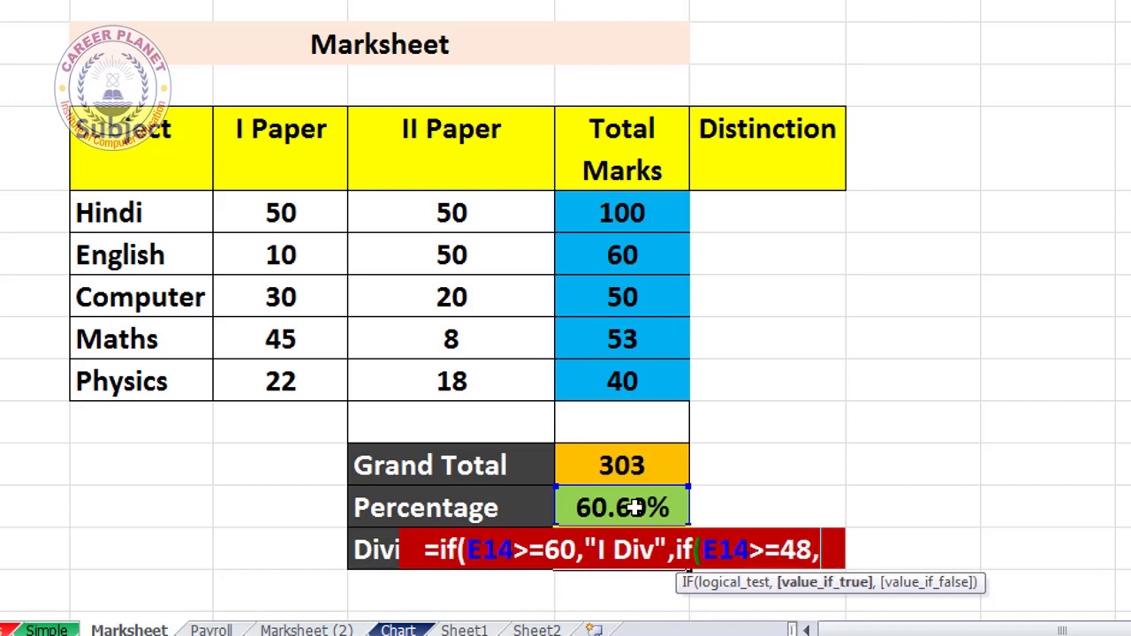
type("\"")
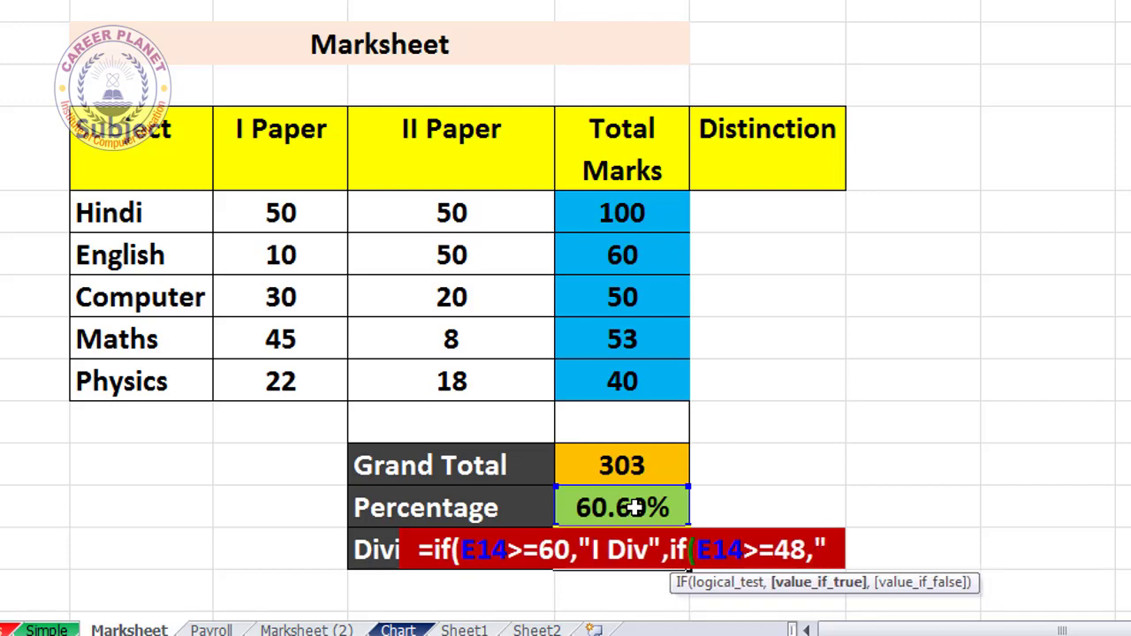
type("II Div")
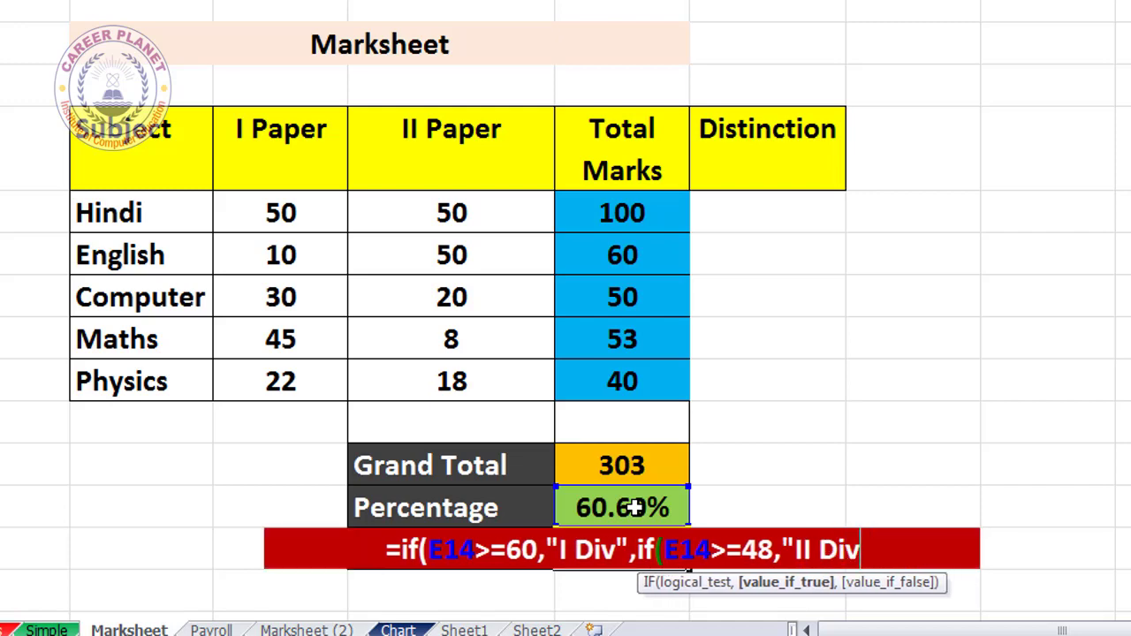
type("\",")
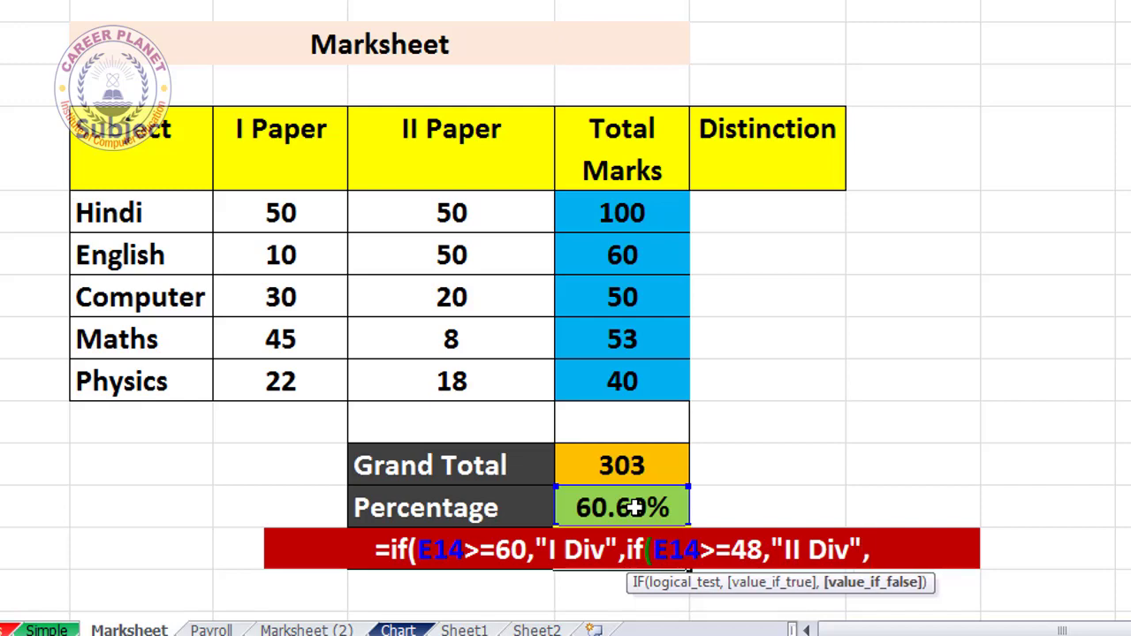
type("if")
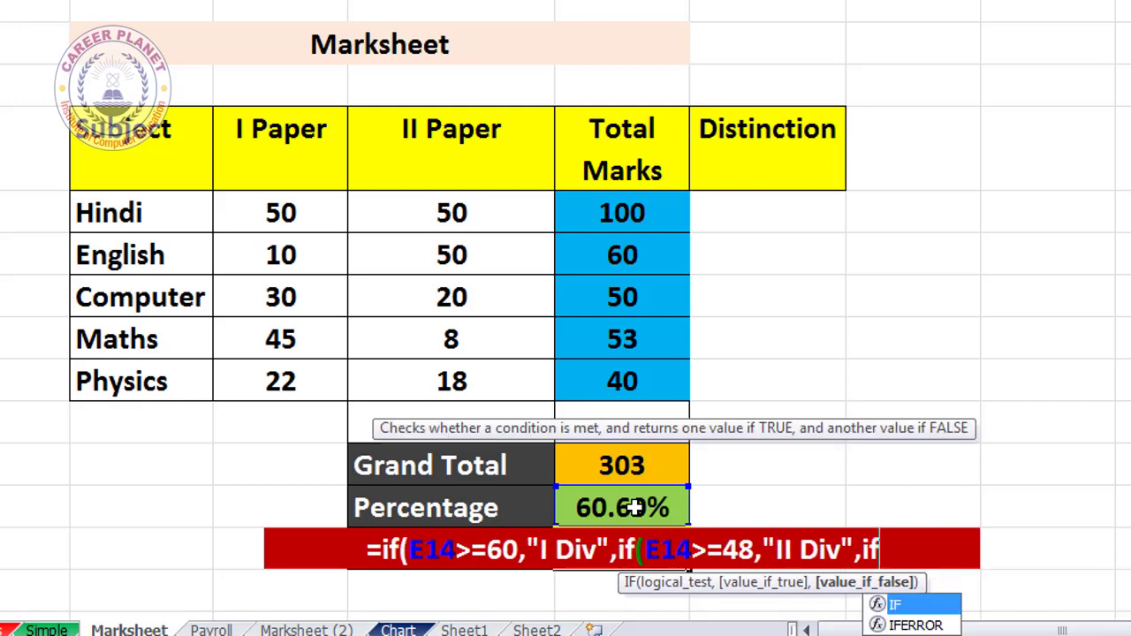
type("(")
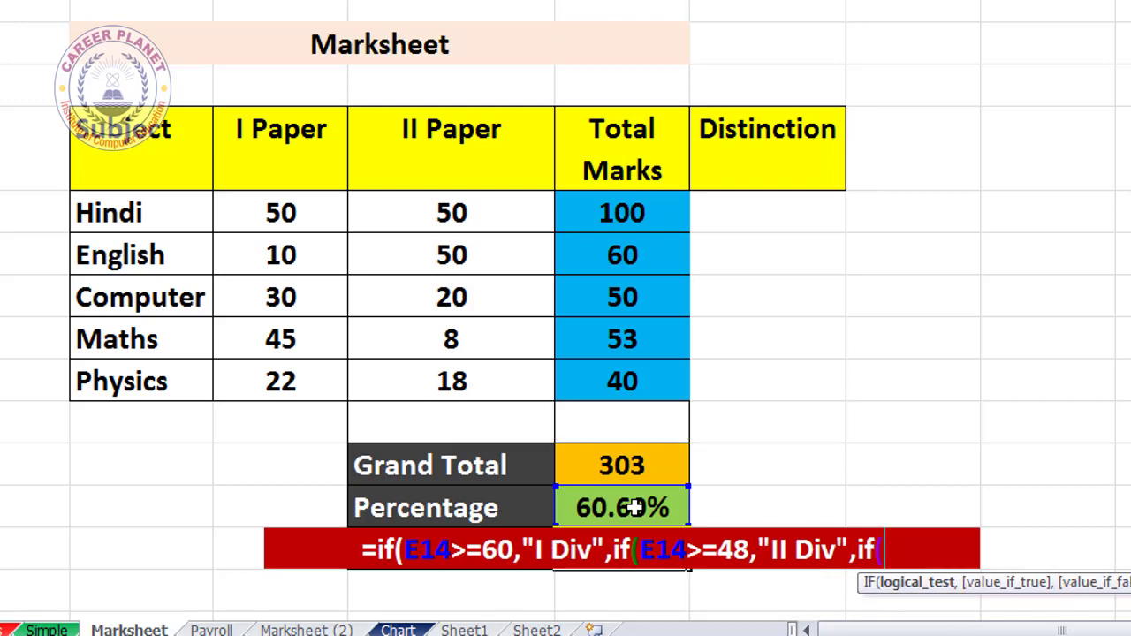
left_click(635, 508)
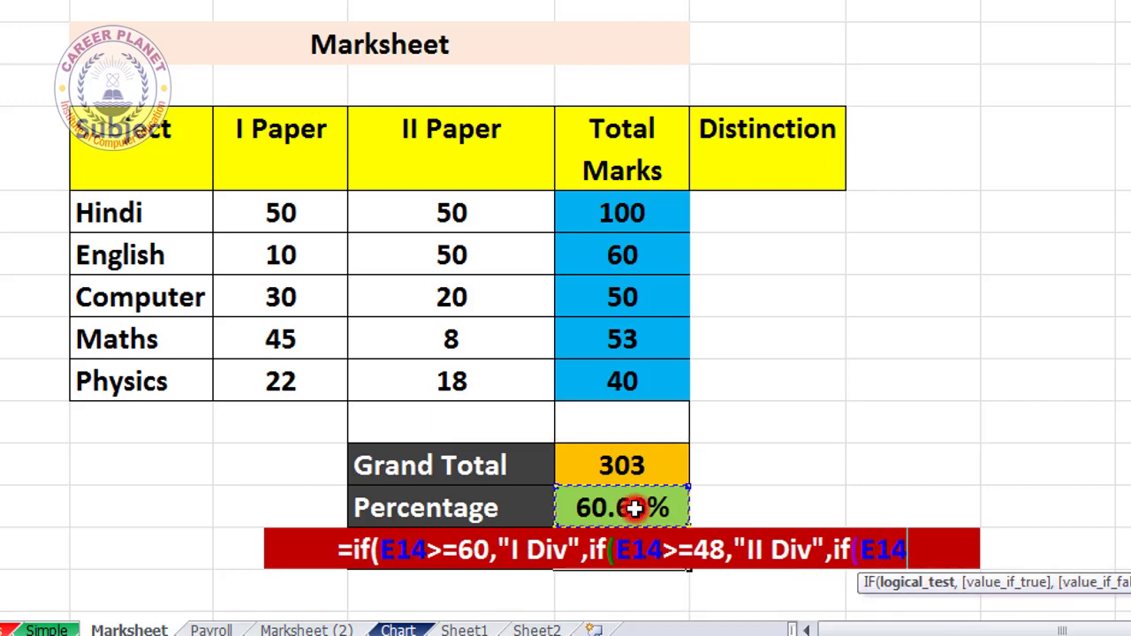
type(">")
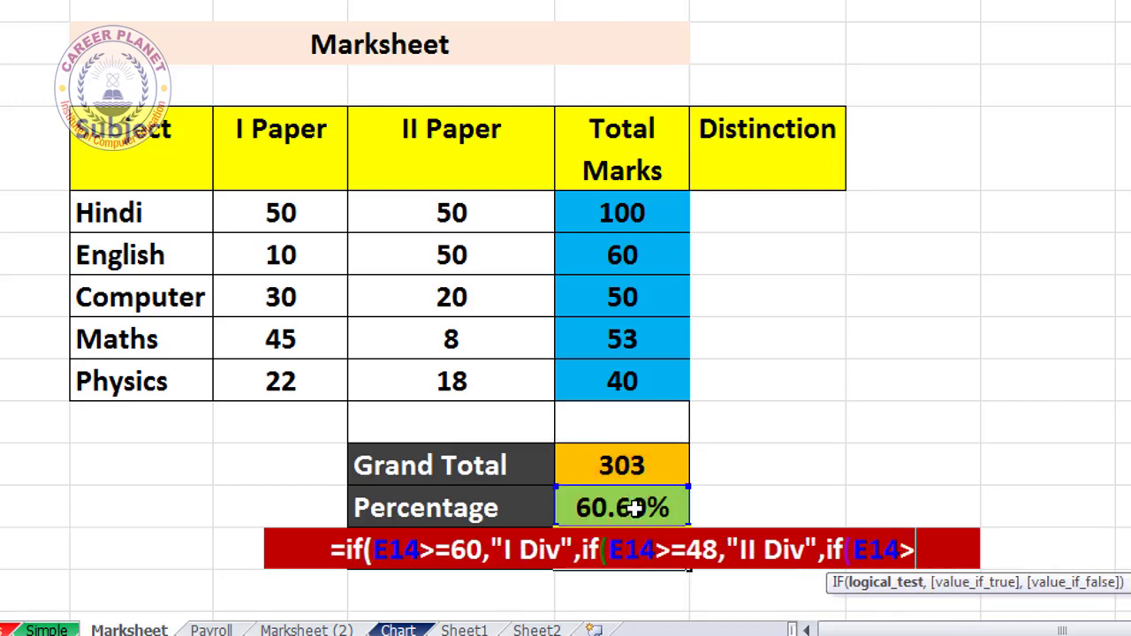
type("=36")
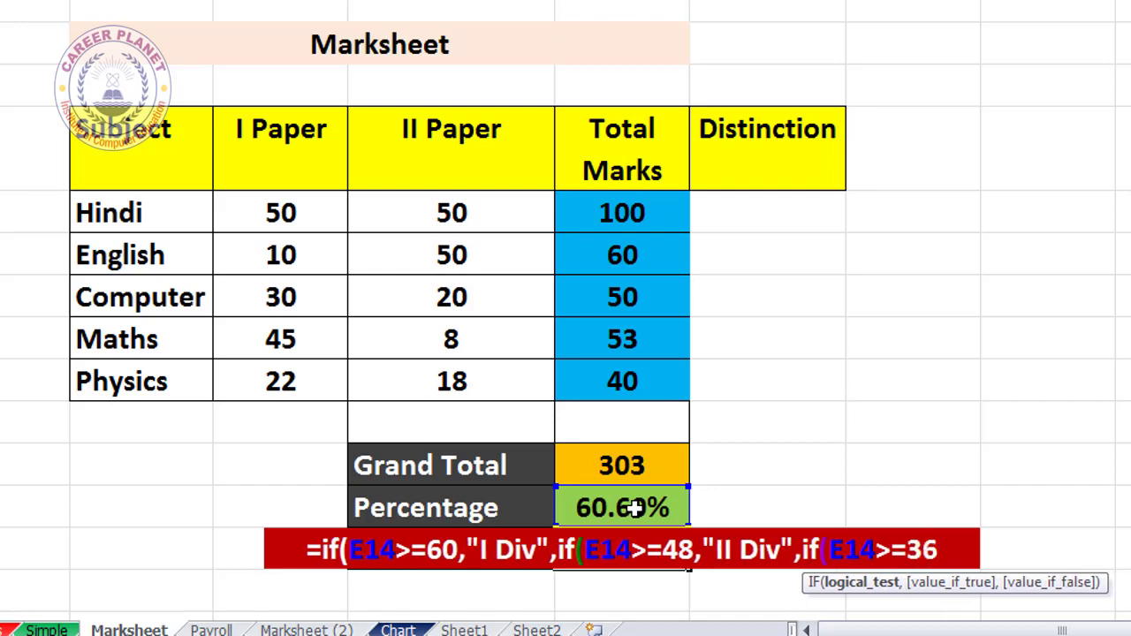
type(",")
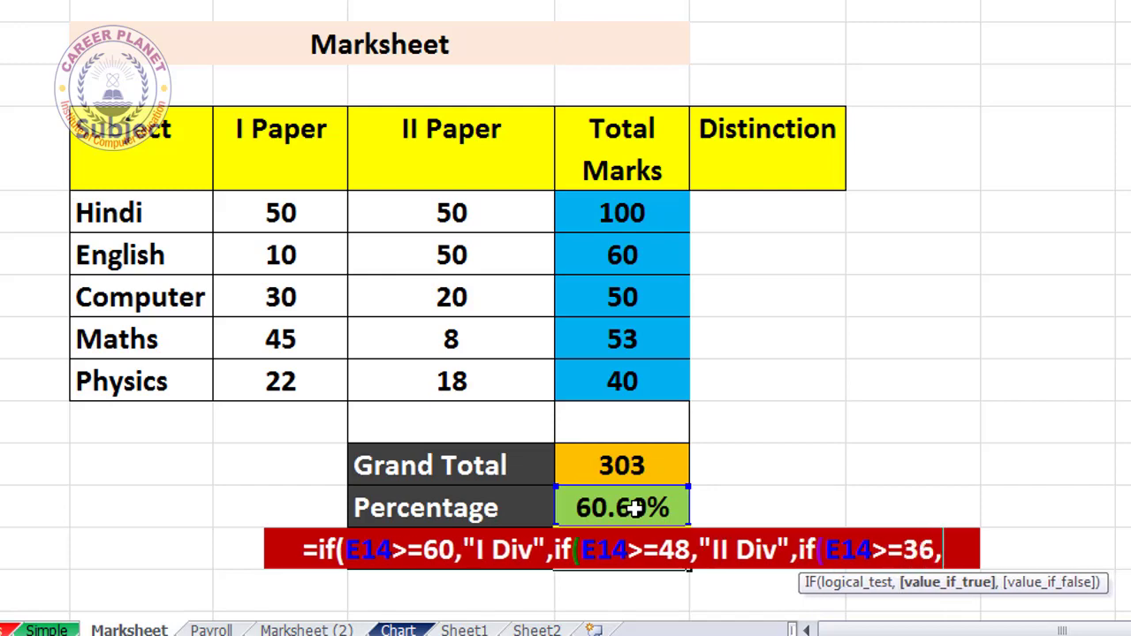
type("\"II")
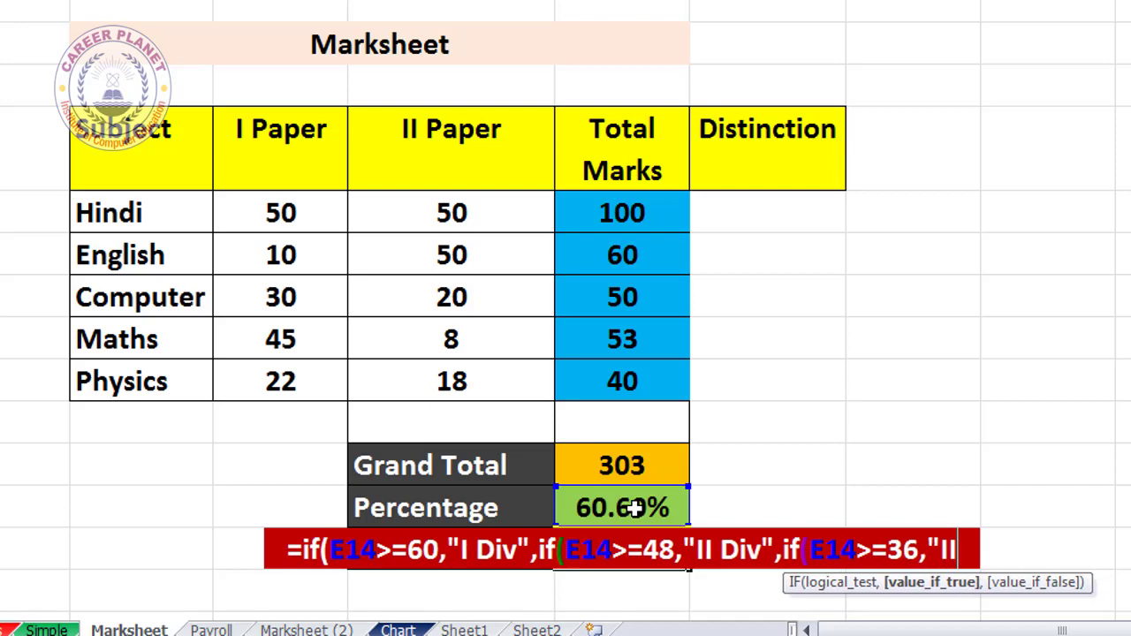
type("I Div")
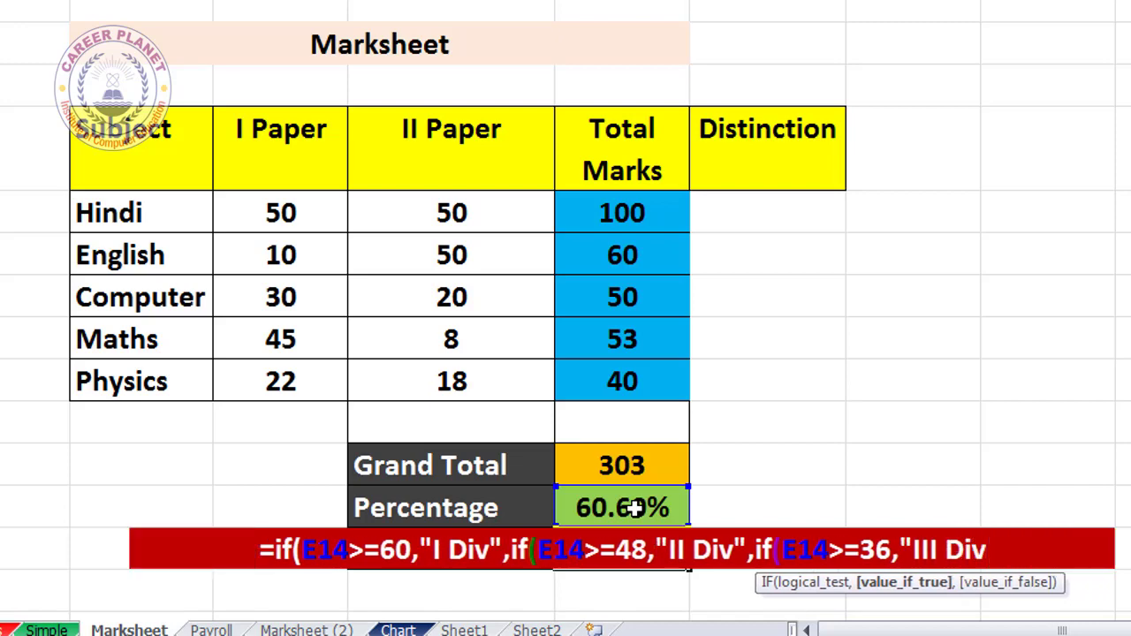
type("\"")
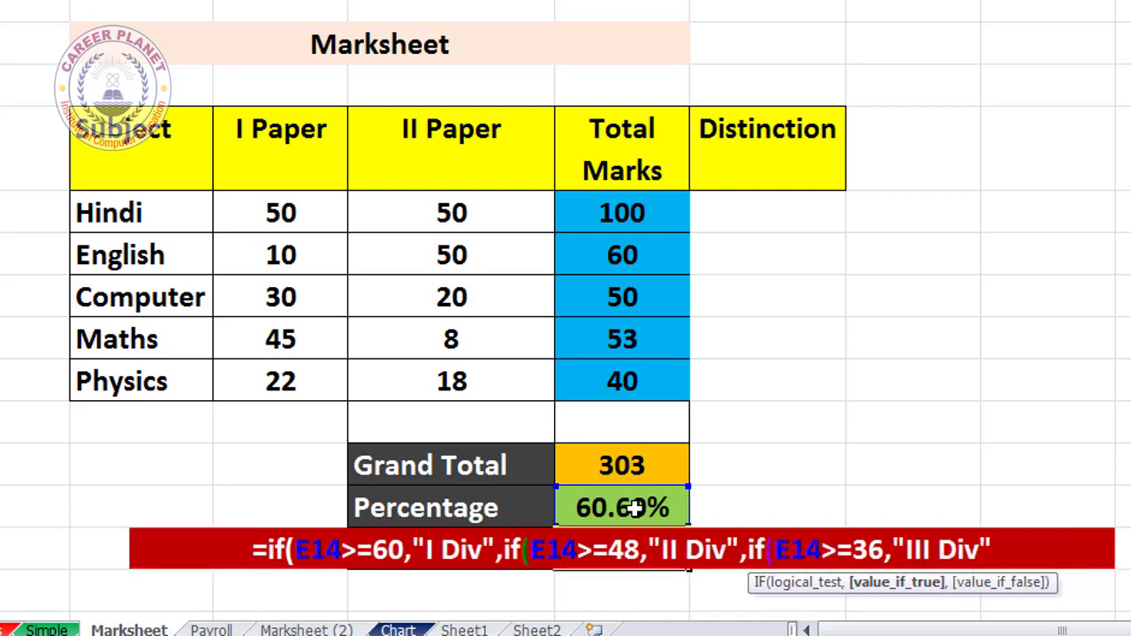
type(",")
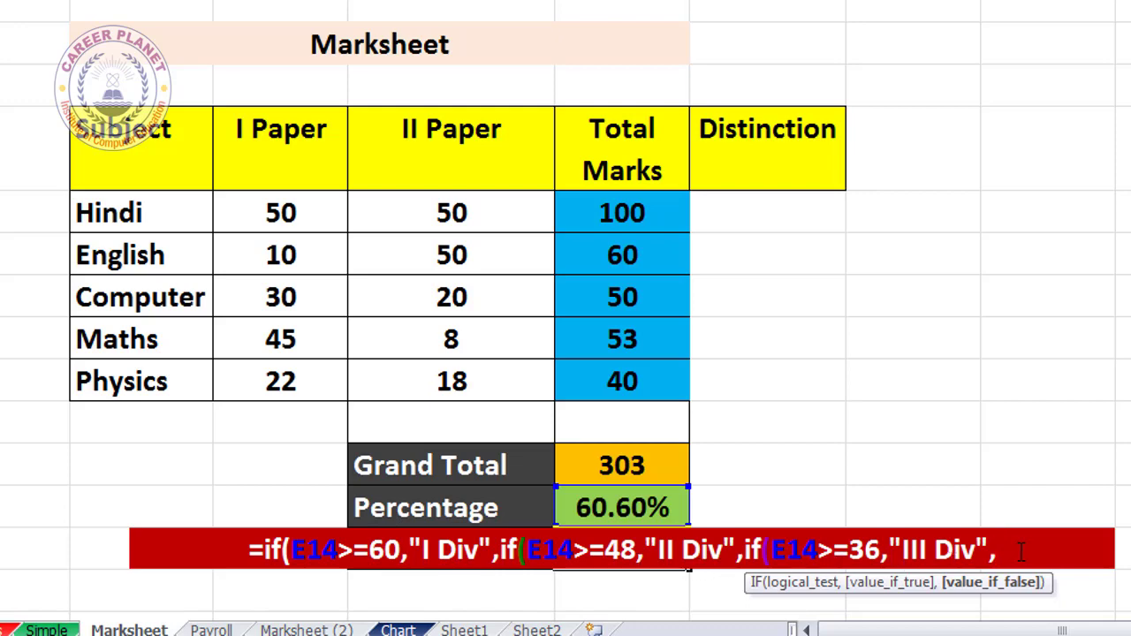
Finish the Division formula with "Fail" and three closing parentheses, so E15 shows I Div
type("\"")
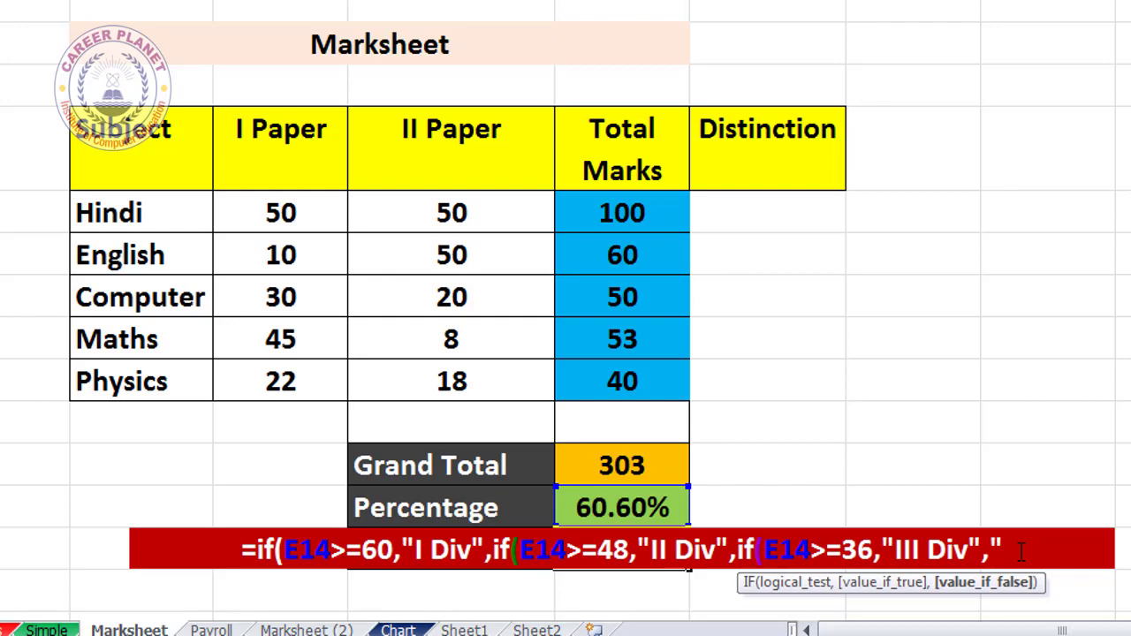
type("Fa")
type("i")
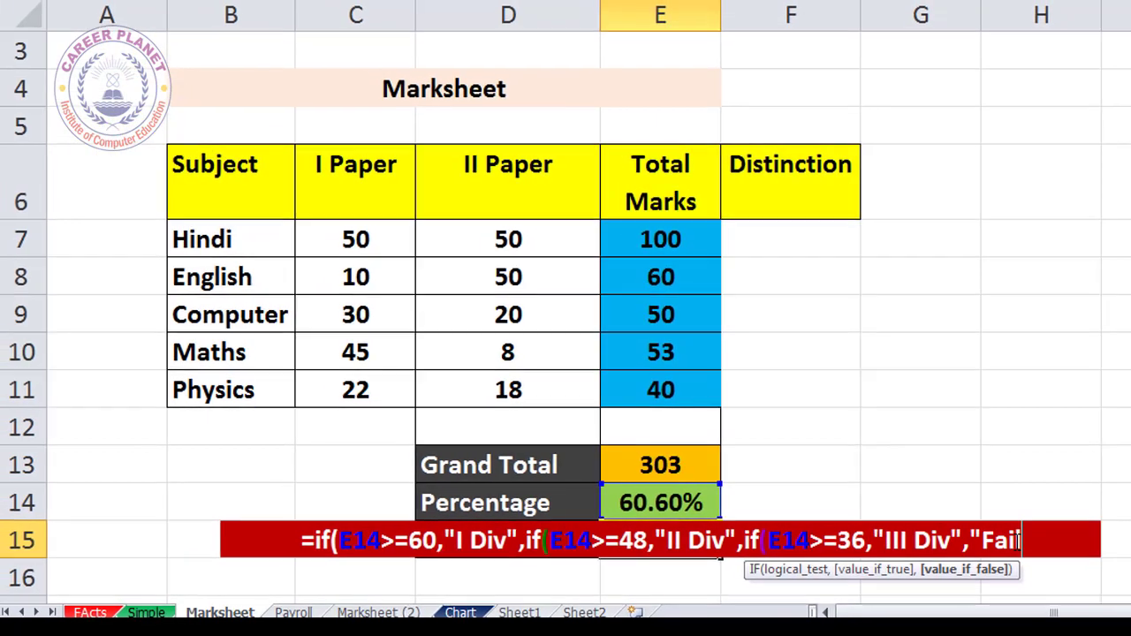
type("l\"")
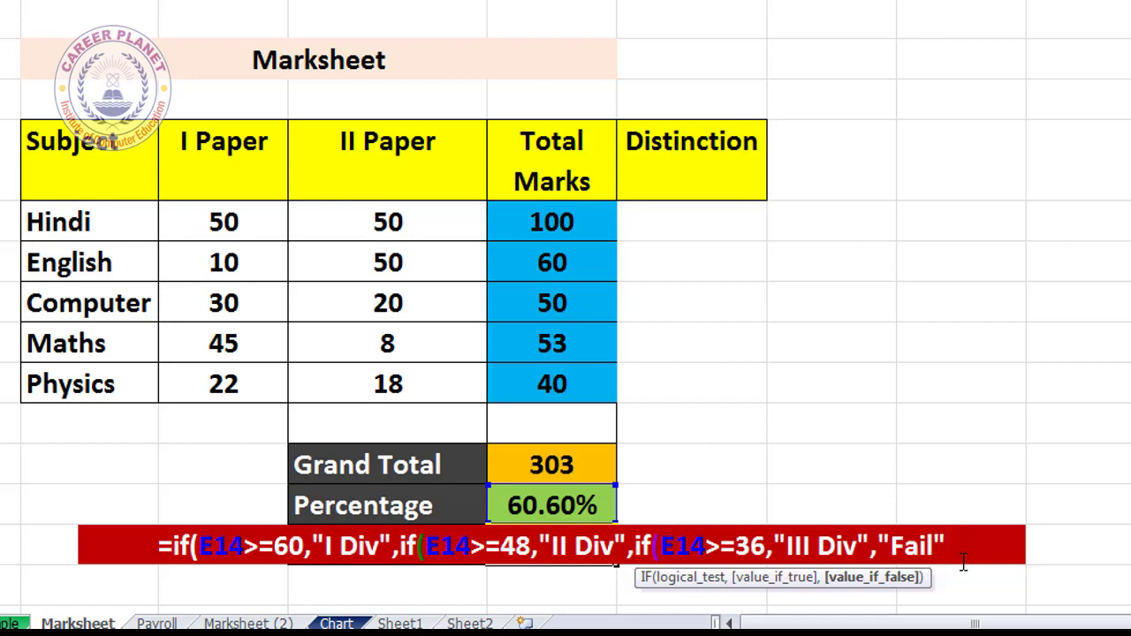
type(")))")
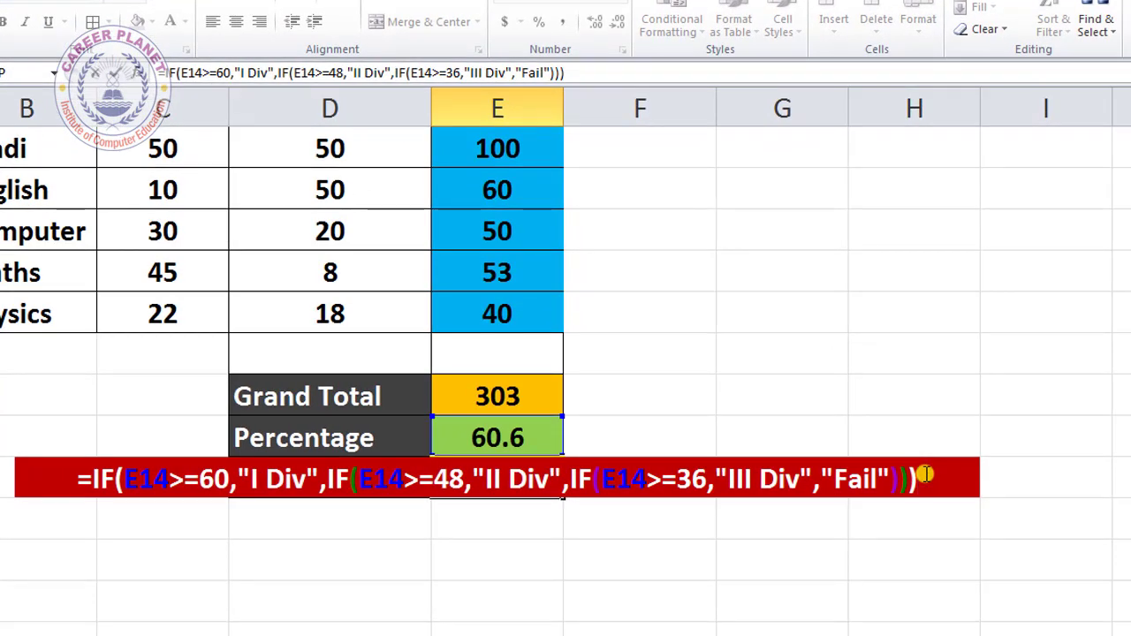
key("Return")
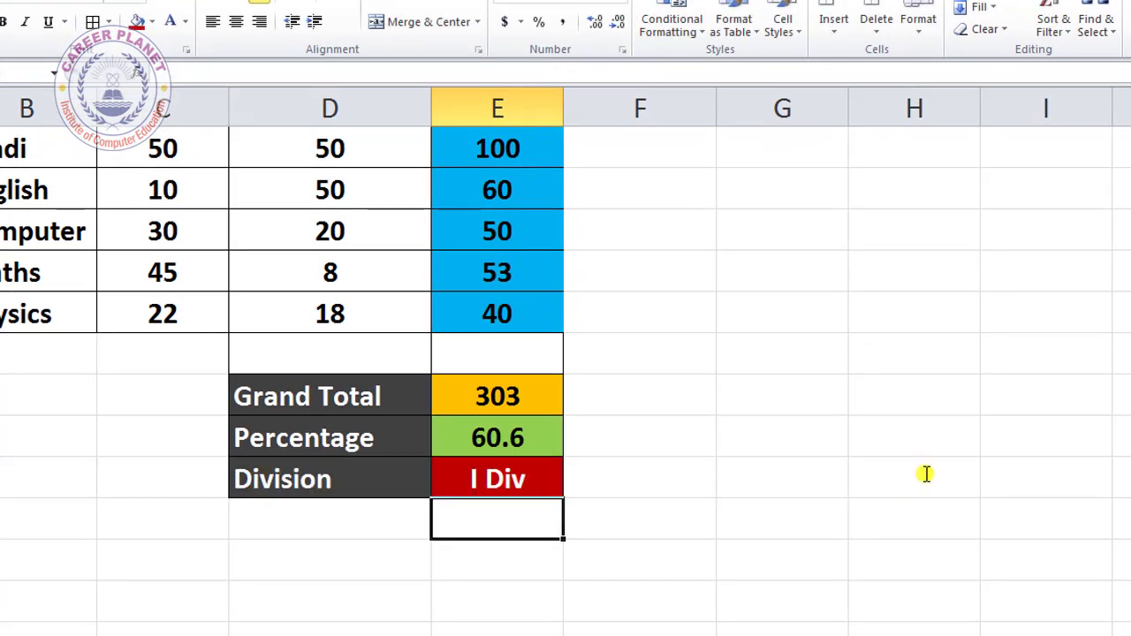
key("Up")
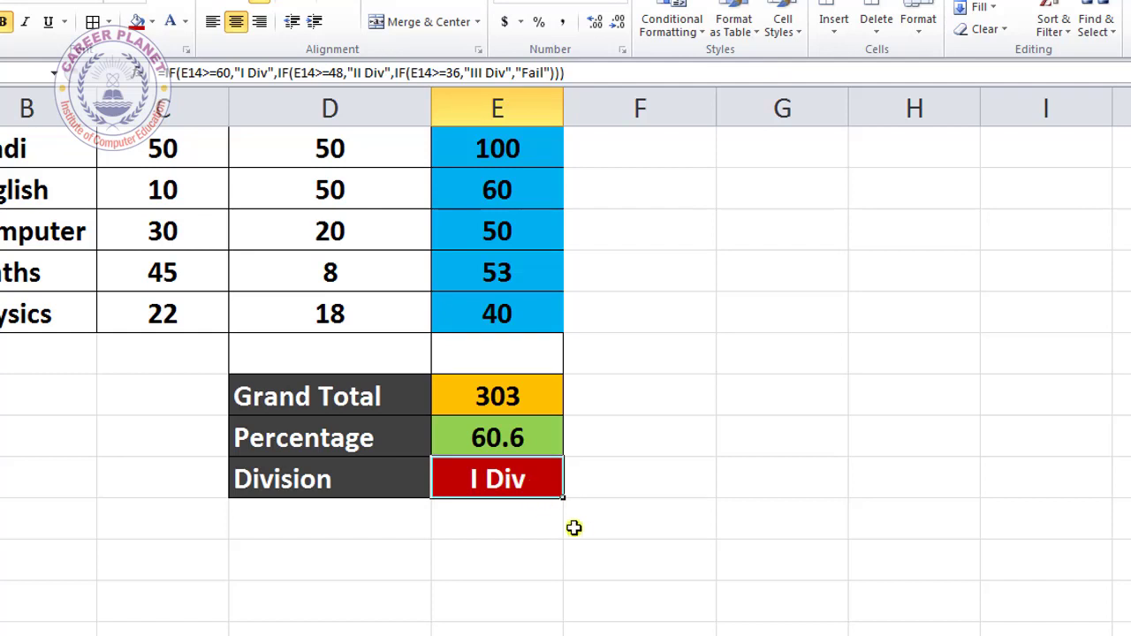
double_click(506, 492)
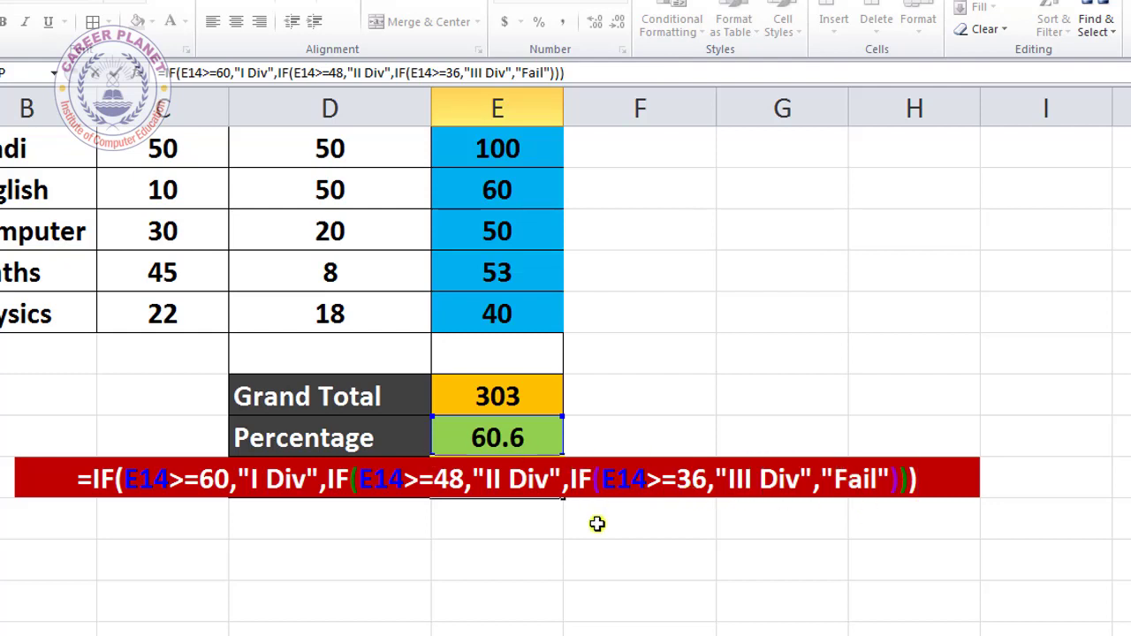
key("Return")
key("Up")
key("Up")
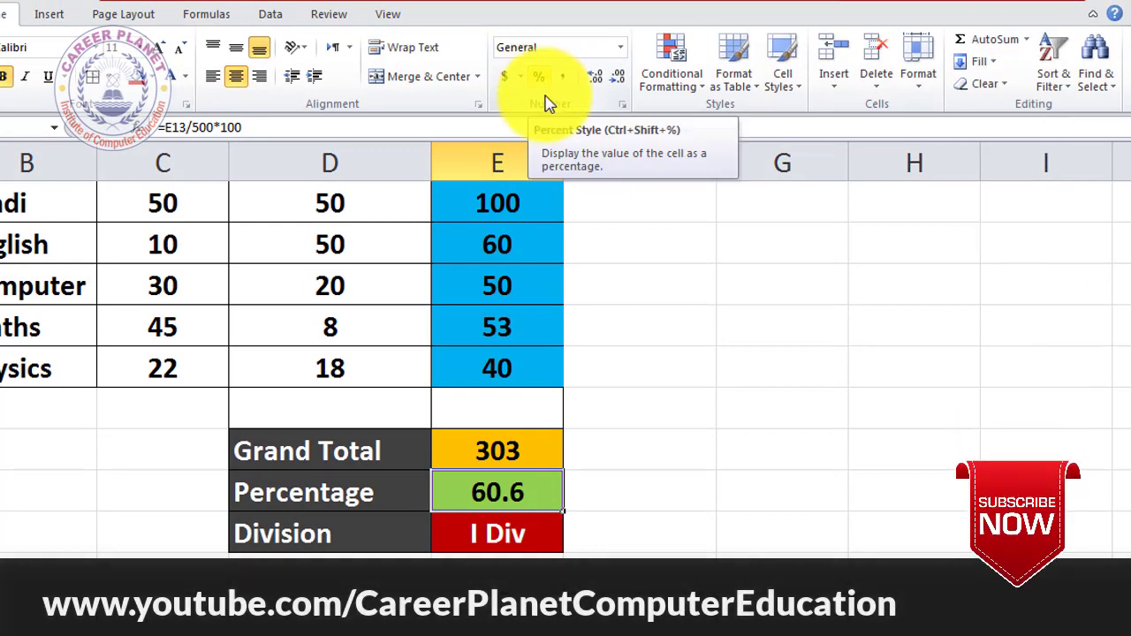
double_click(555, 511)
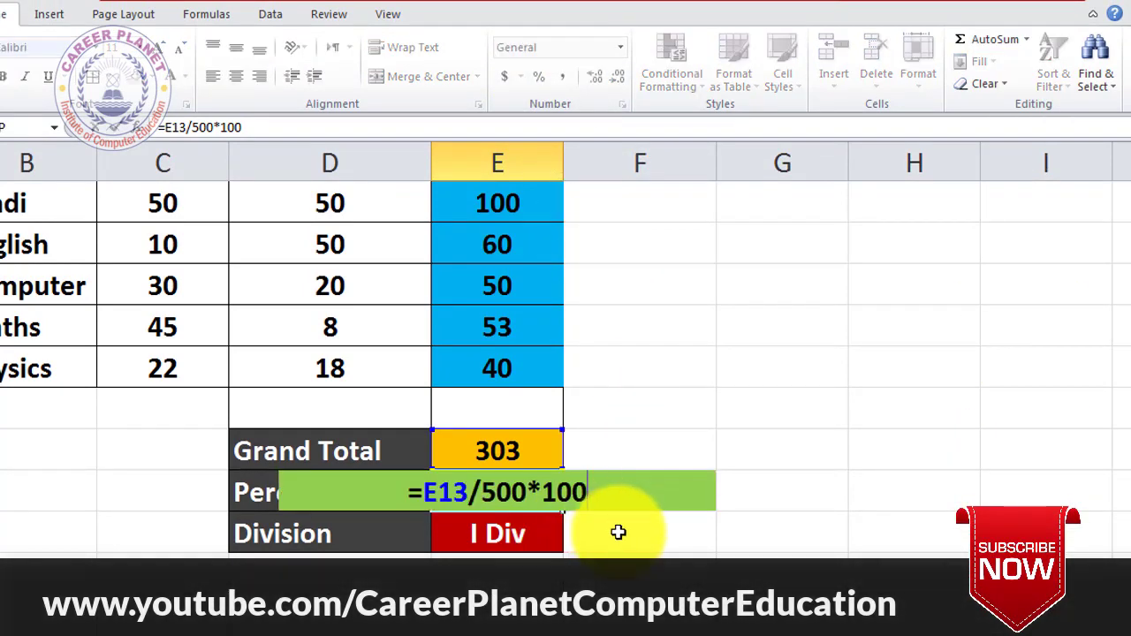
left_click(501, 534)
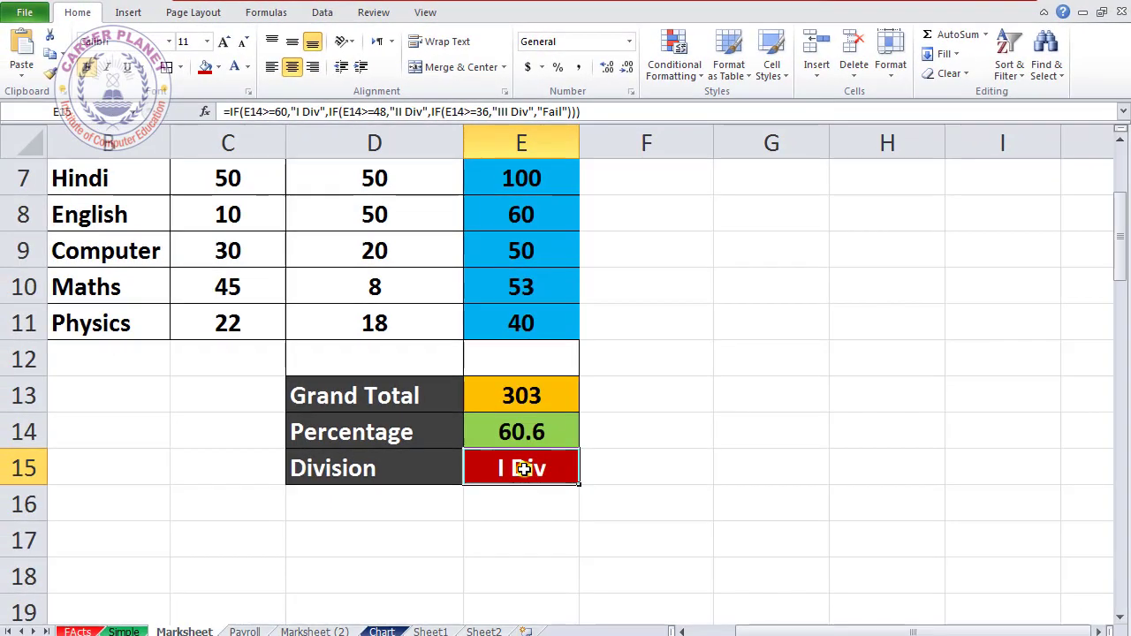
key("Up")
key("Up")
key("Up")
key("Up")
key("Up")
key("Up")
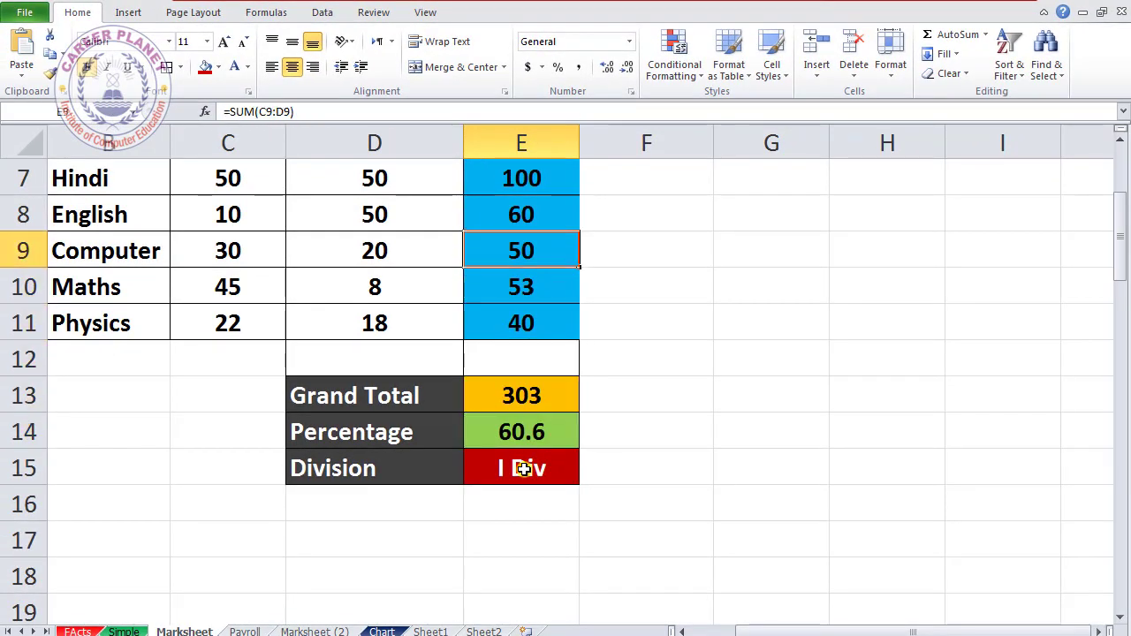
key("Up")
key("Up")
key("Up")
key("Down")
key("Left")
key("Left")
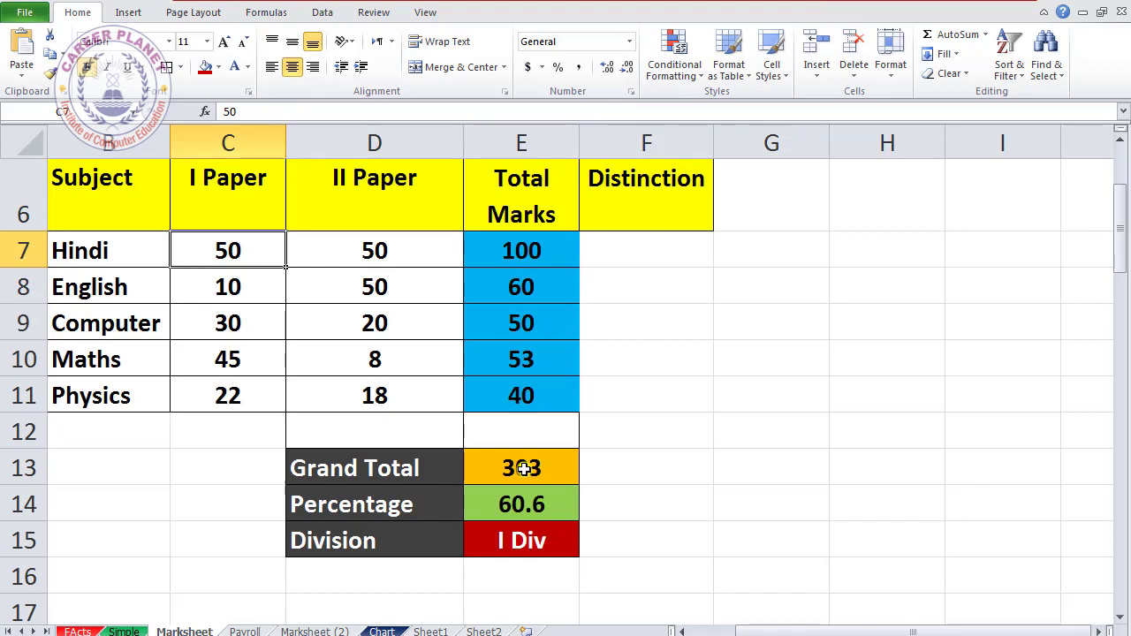
type("1")
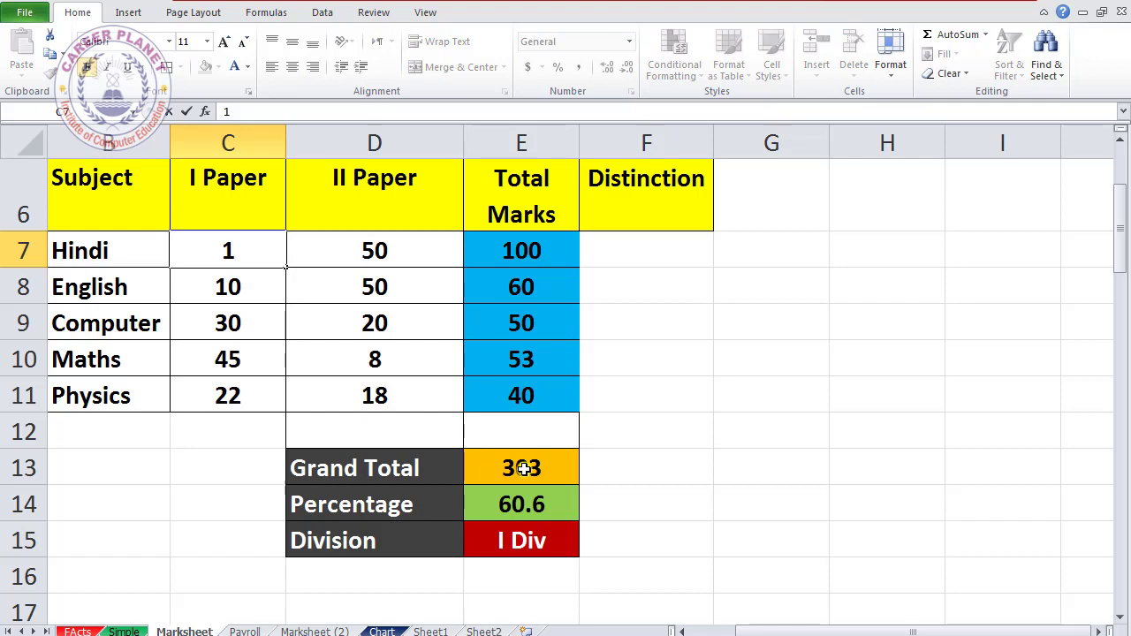
key("Return")
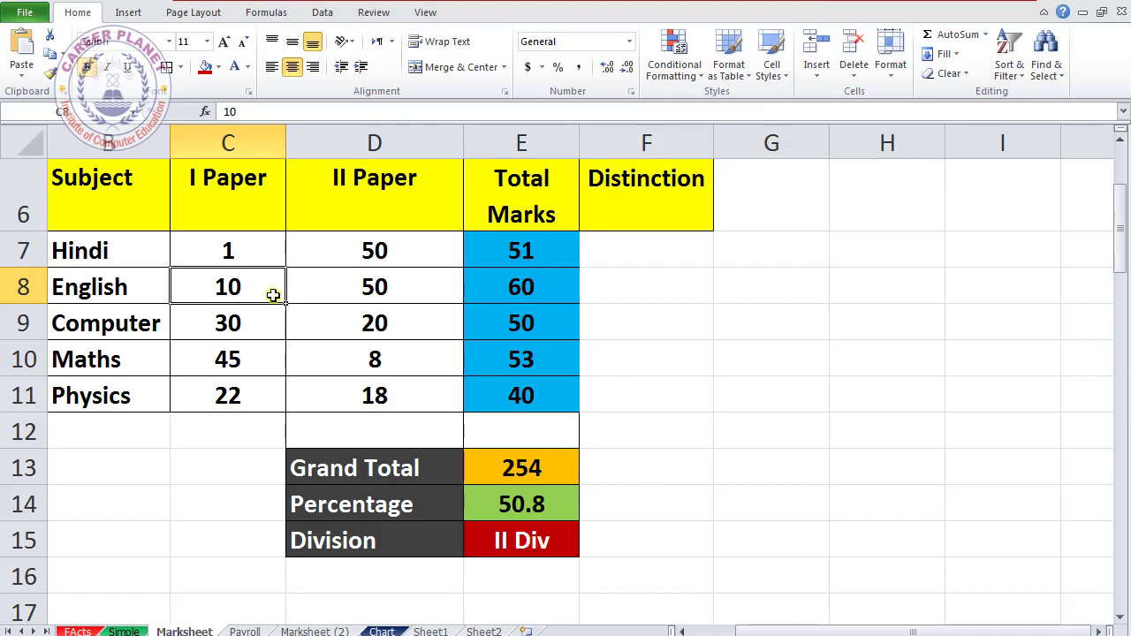
type("0")
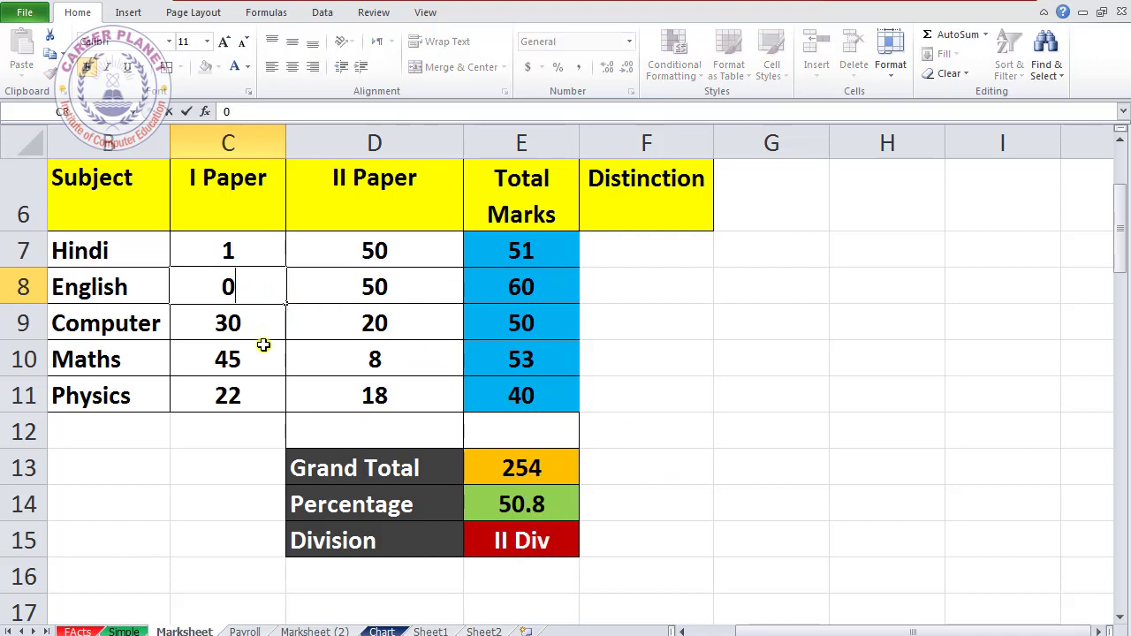
key("Return")
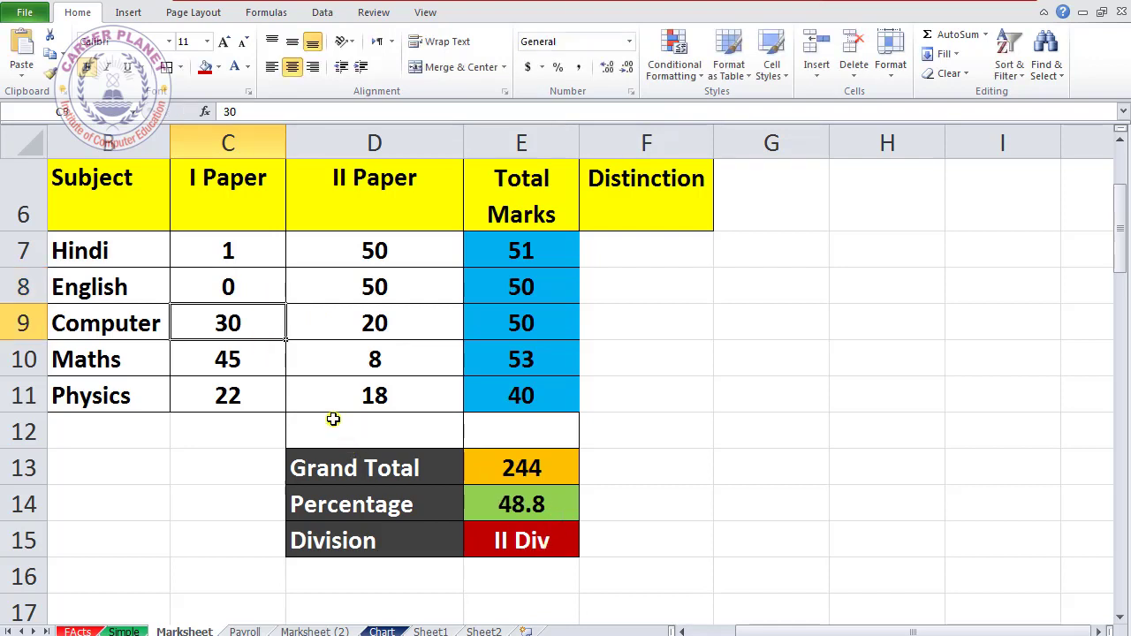
type("0")
key("Return")
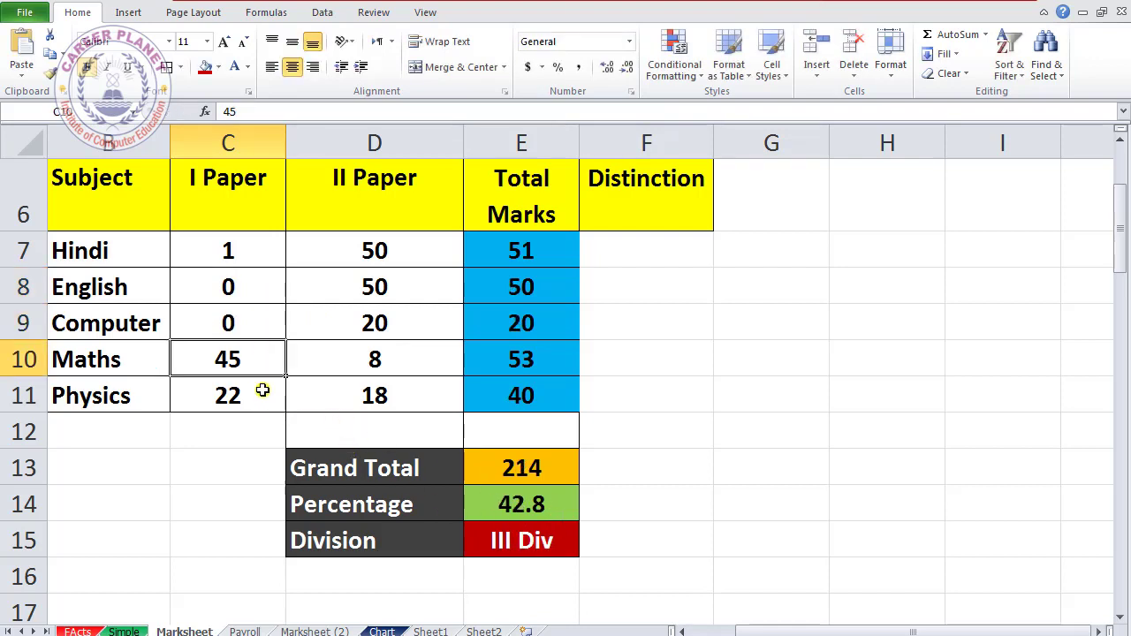
type("0")
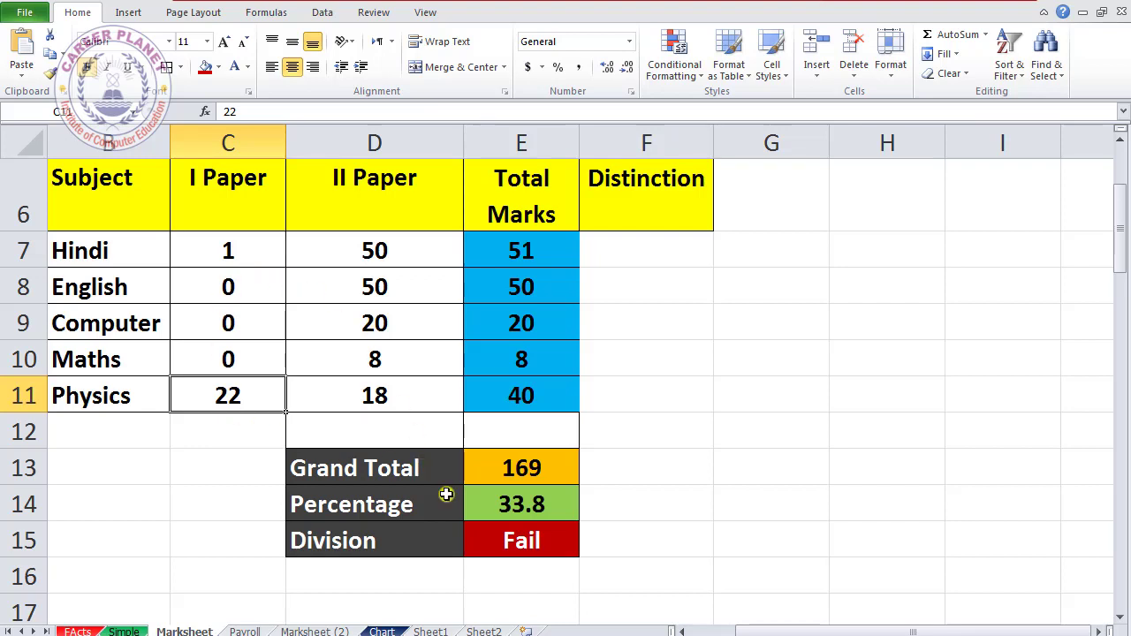
key("Up")
type("45")
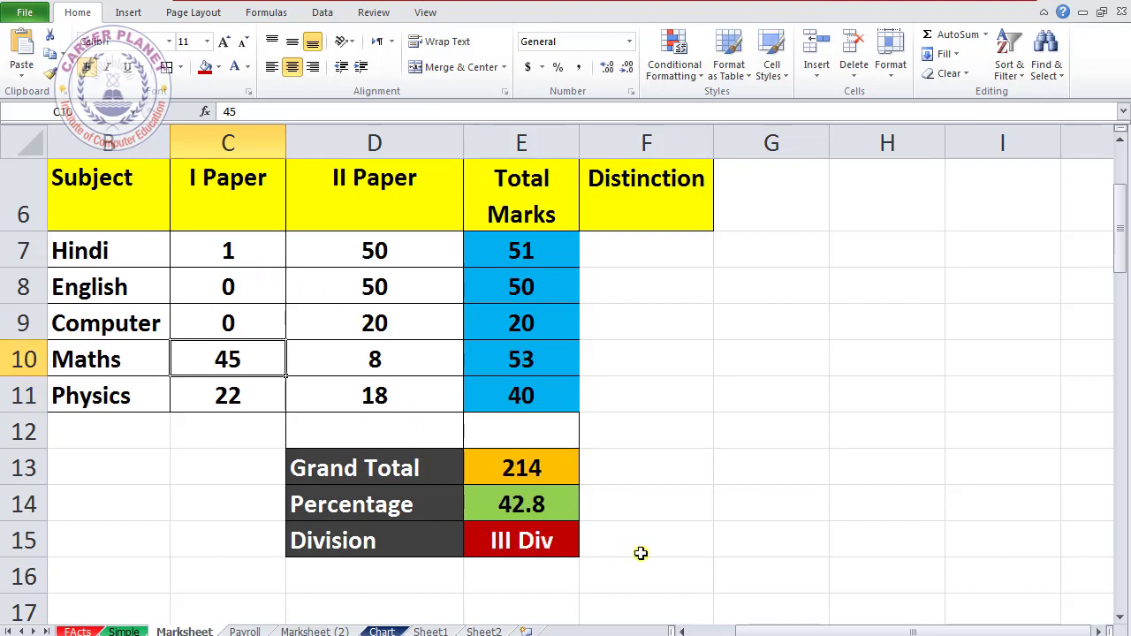
key("Up")
type("30")
key("Up")
type("10")
key("Up")
type("50")
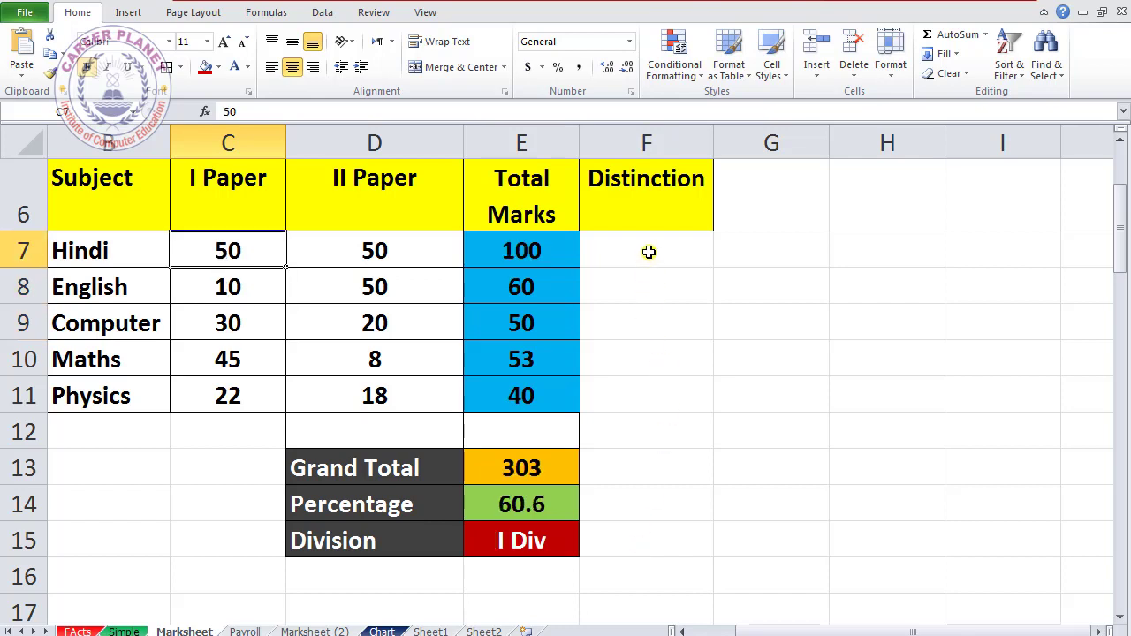
Enter =IF(E7>=75,"D","") in F7 so Hindi's total of 100 shows D
left_click(521, 250)
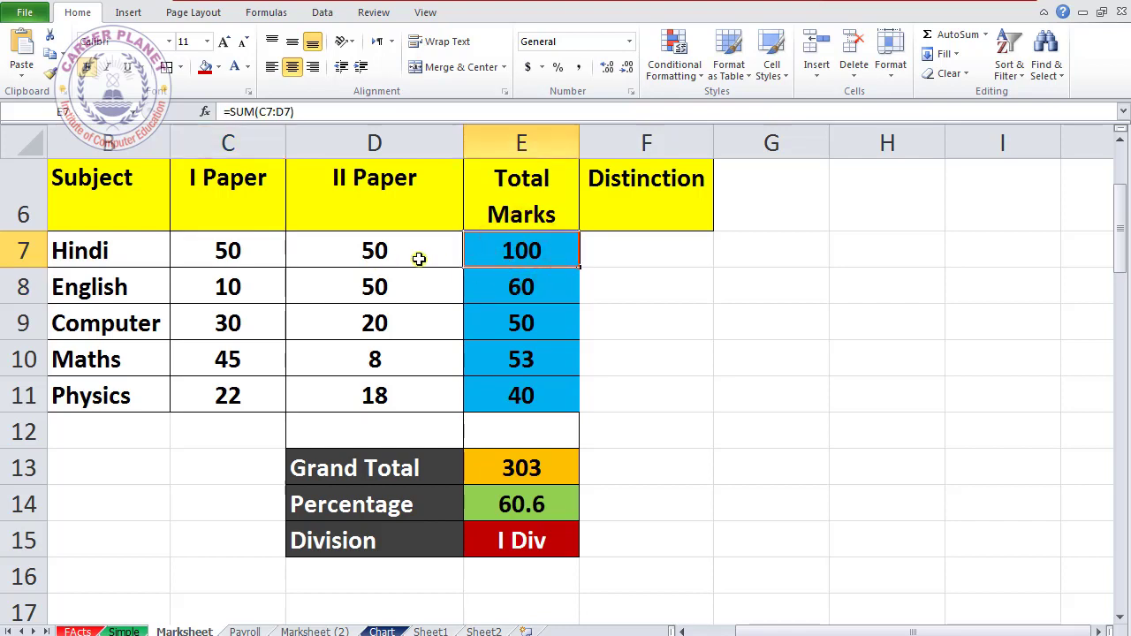
left_click(614, 258)
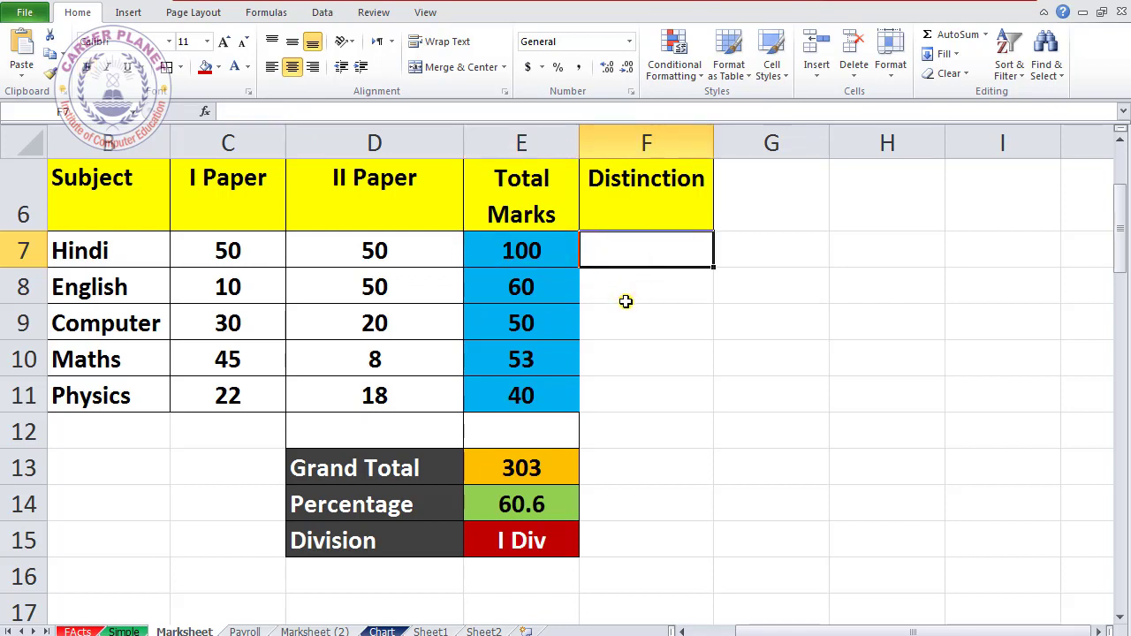
type("=")
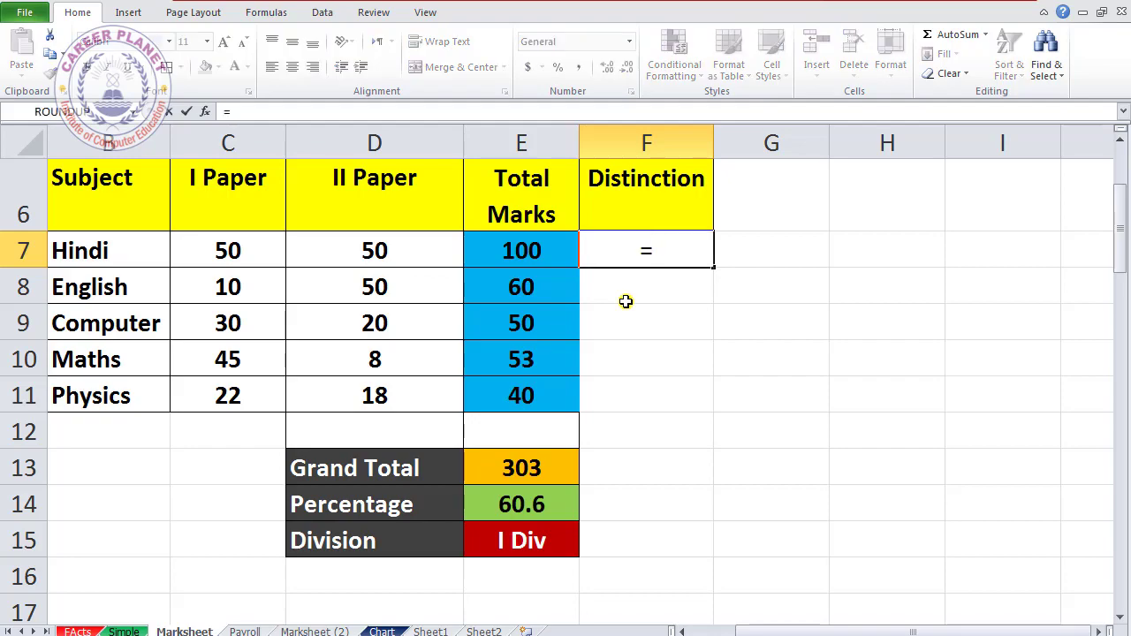
type("if(")
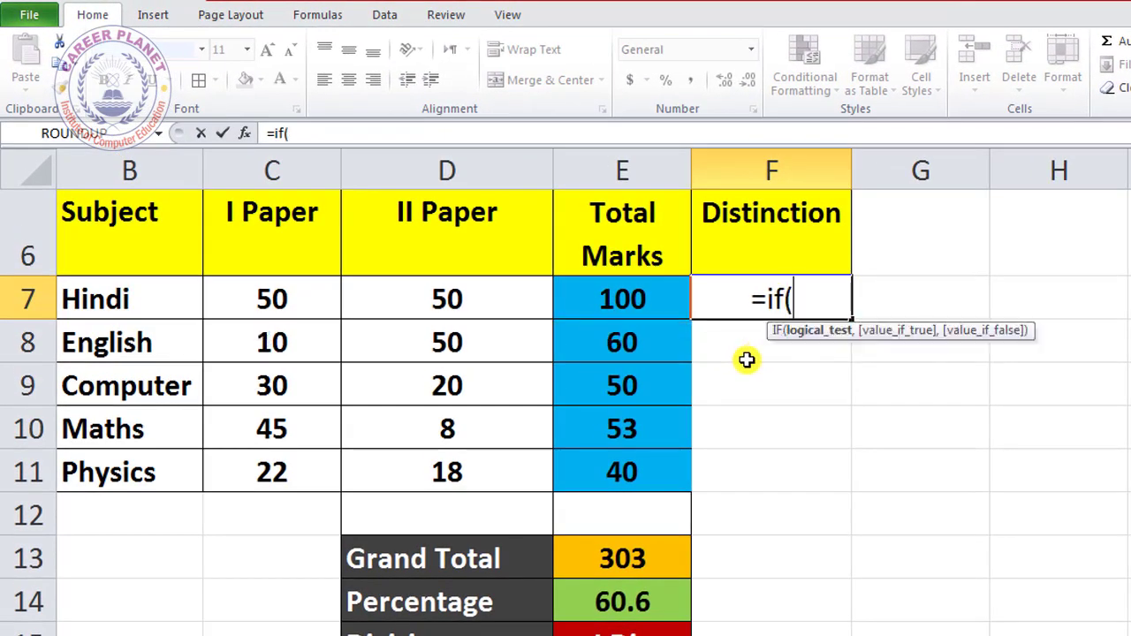
left_click(610, 300)
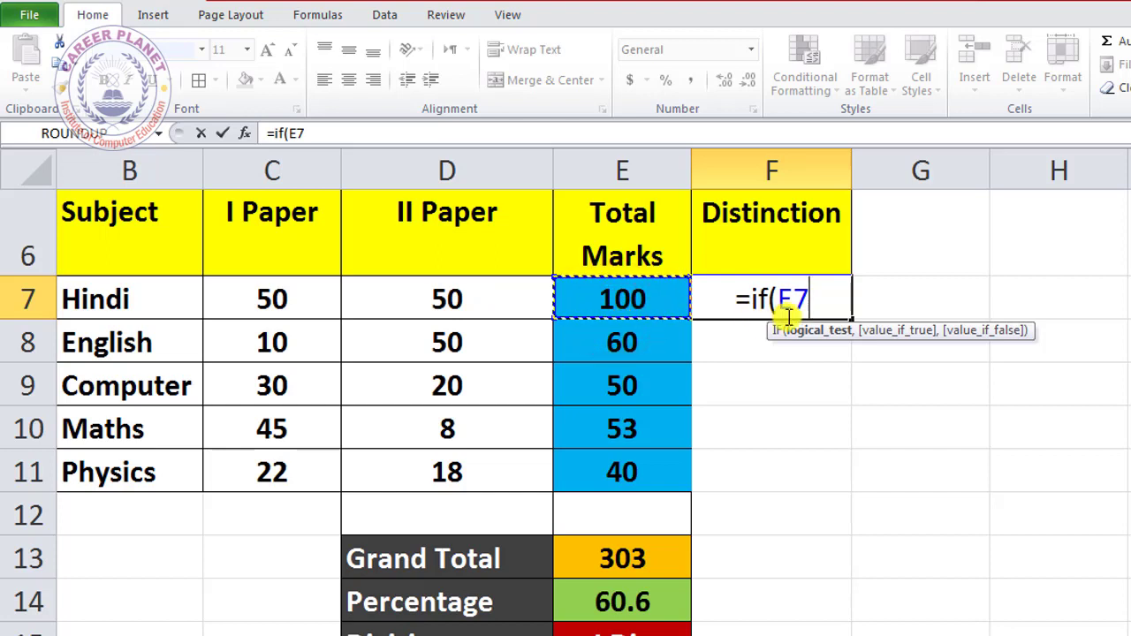
type(">=7")
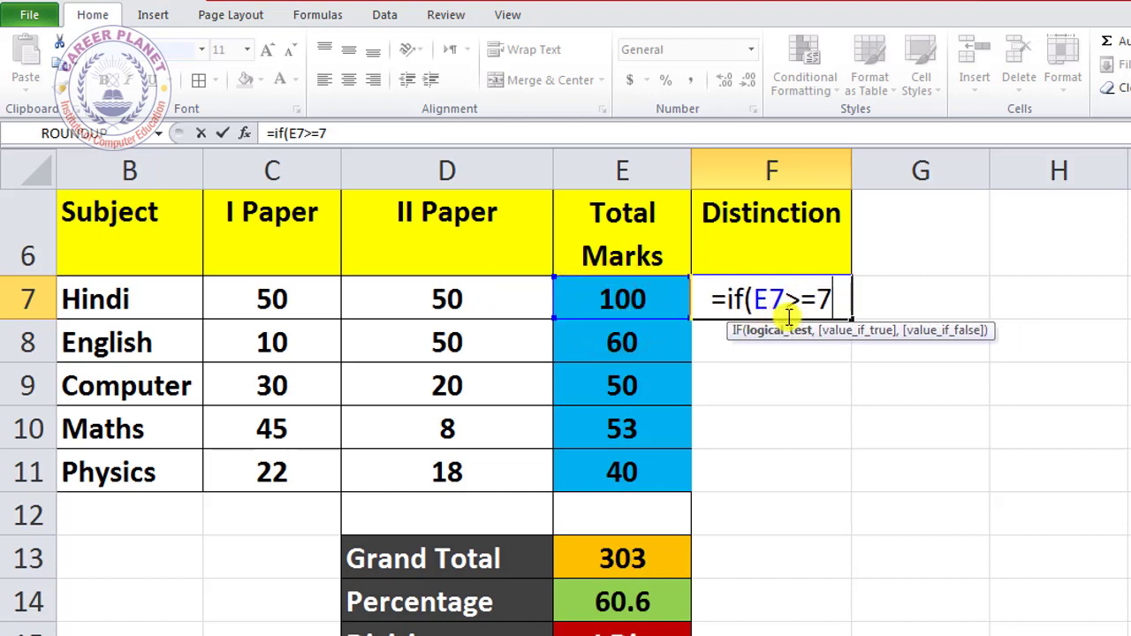
type("5,")
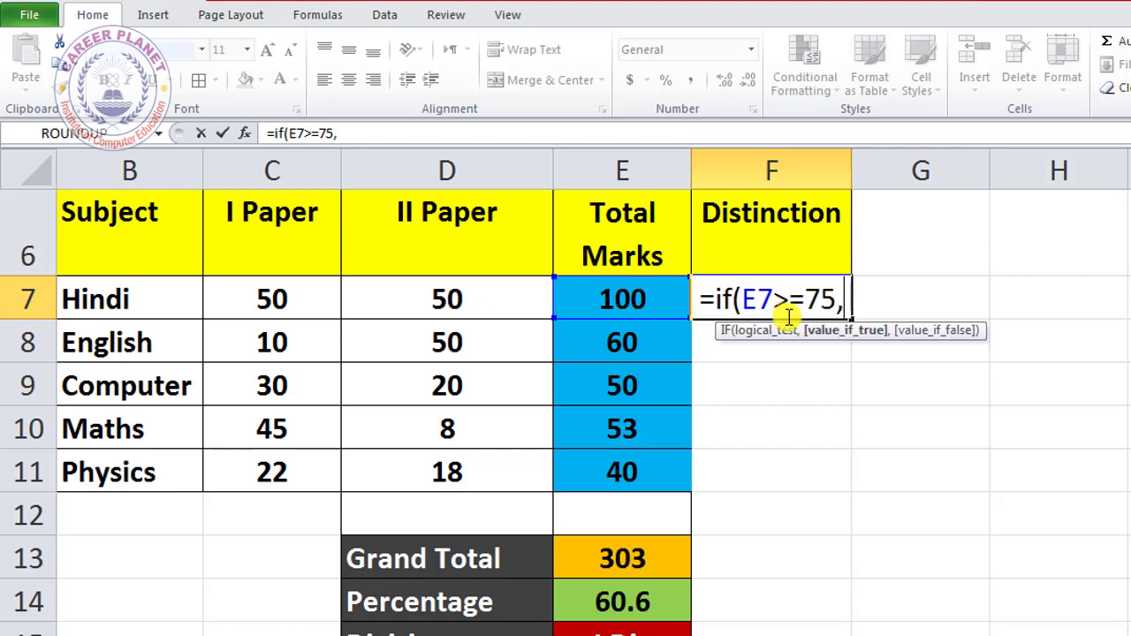
type("\"")
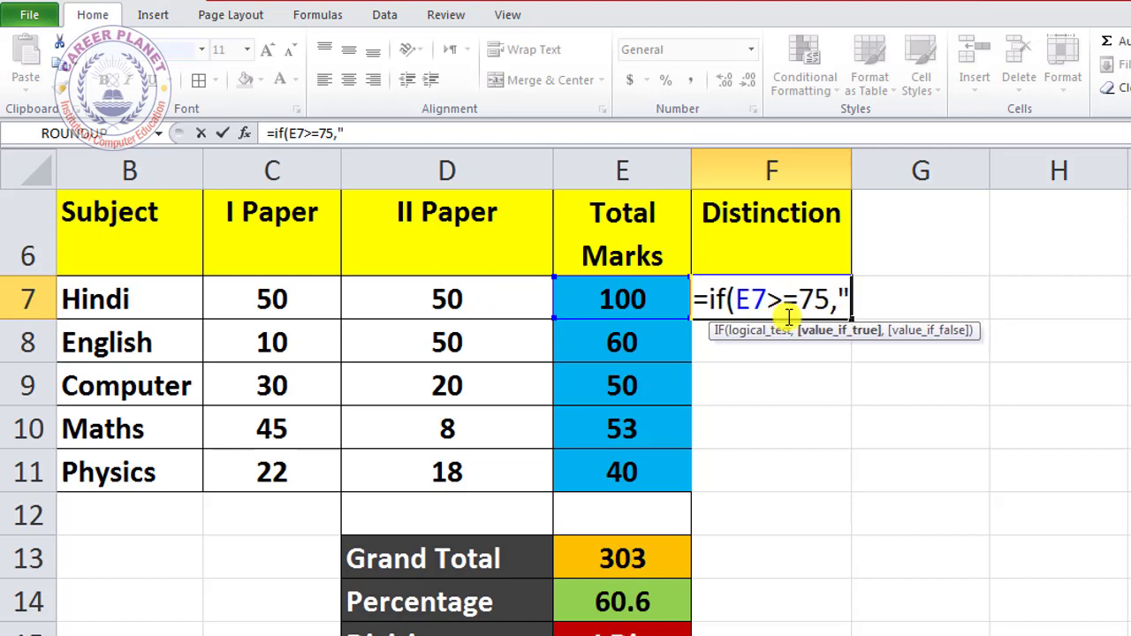
type("D")
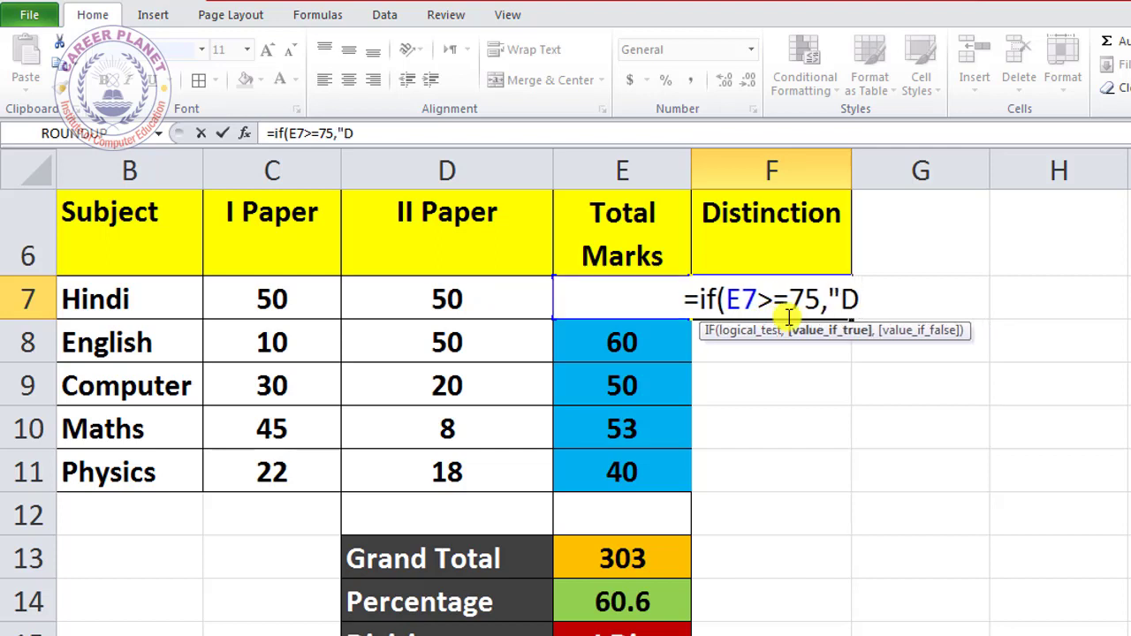
type("\"")
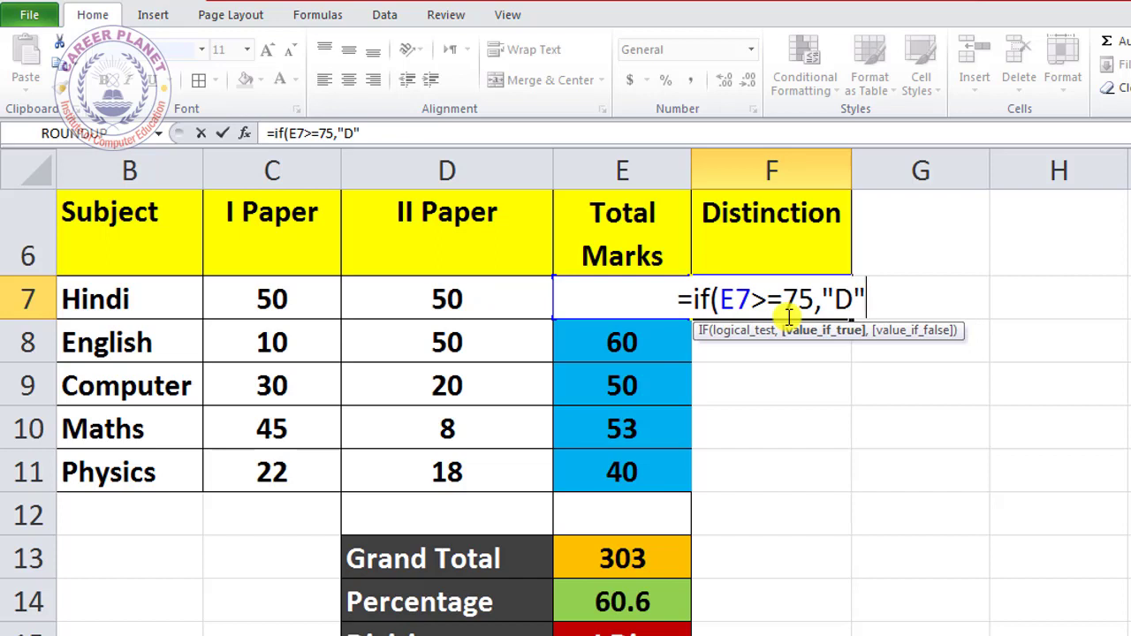
type(",")
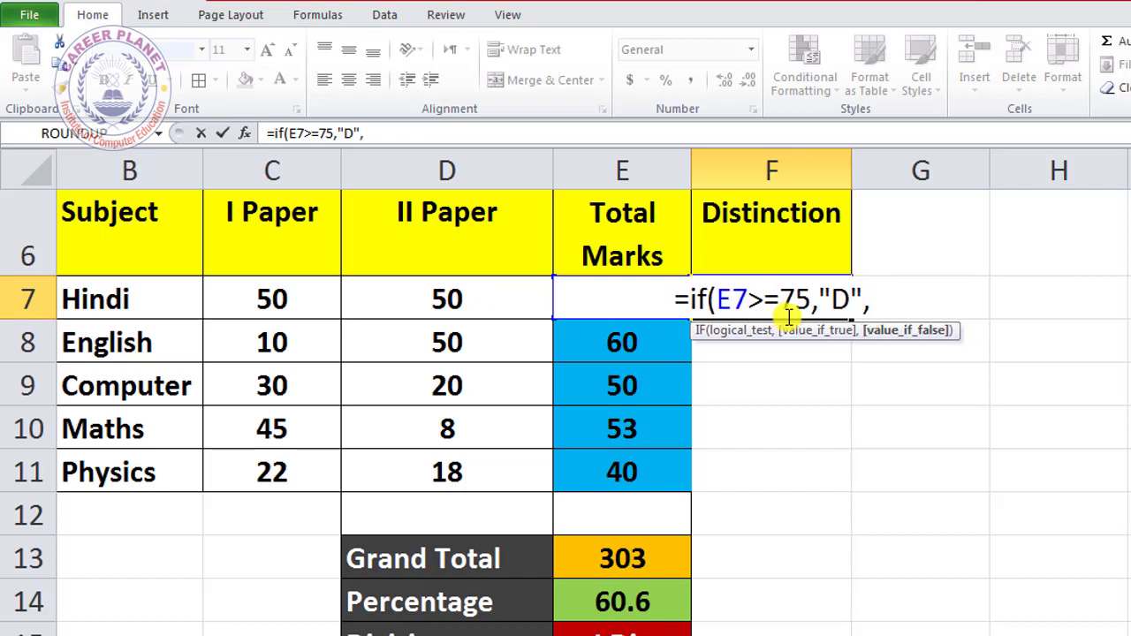
type("\"")
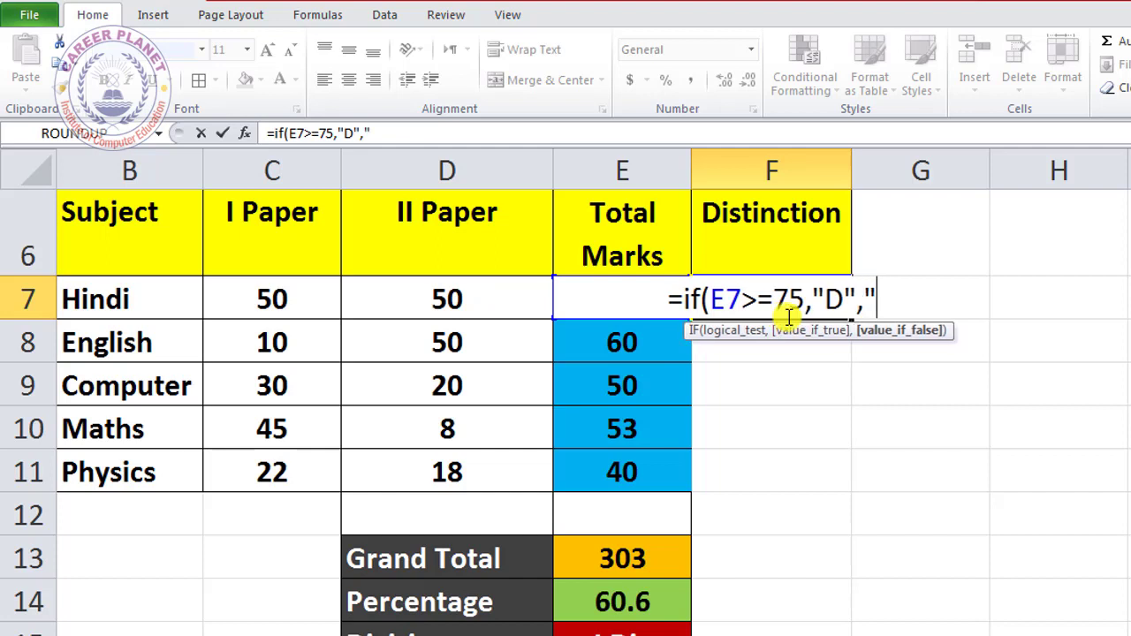
type("\"")
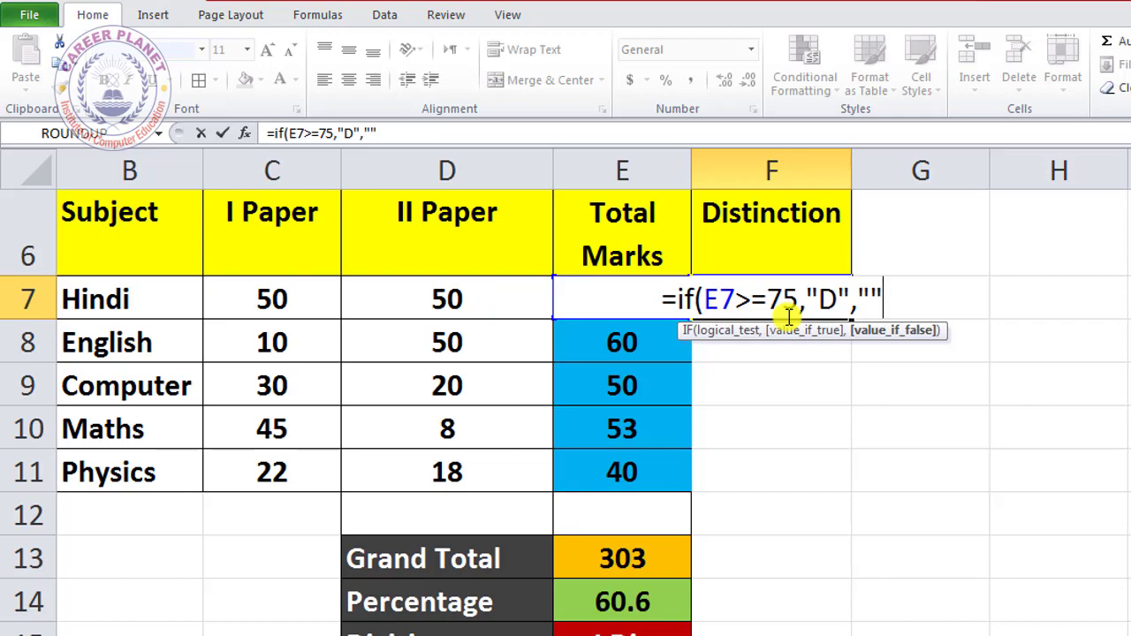
type(")")
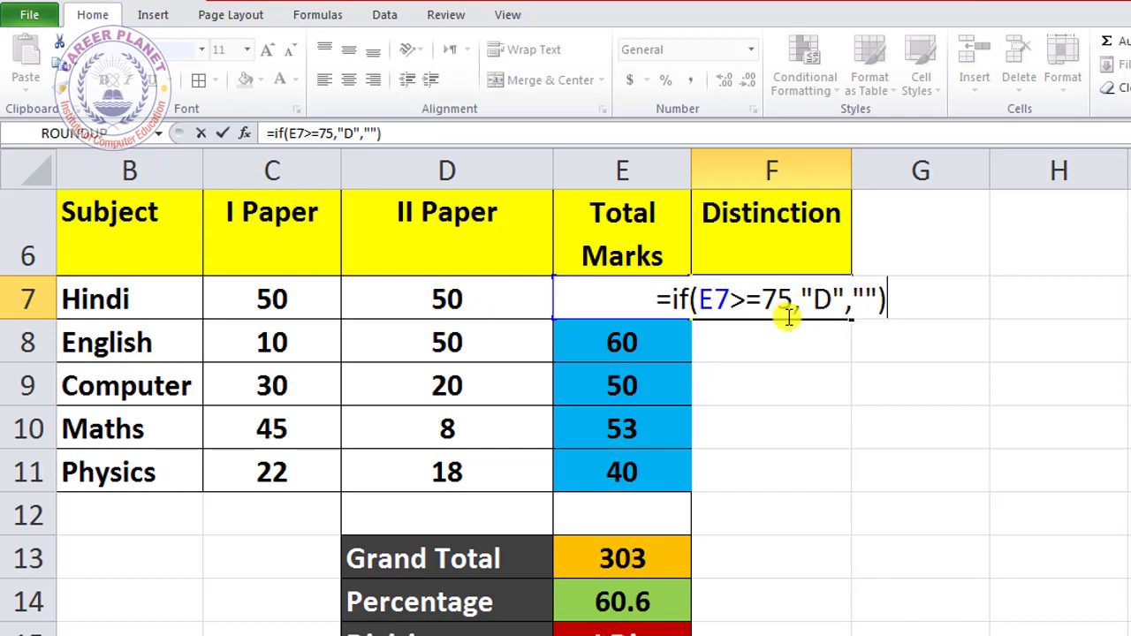
key("Return")
left_click(787, 305)
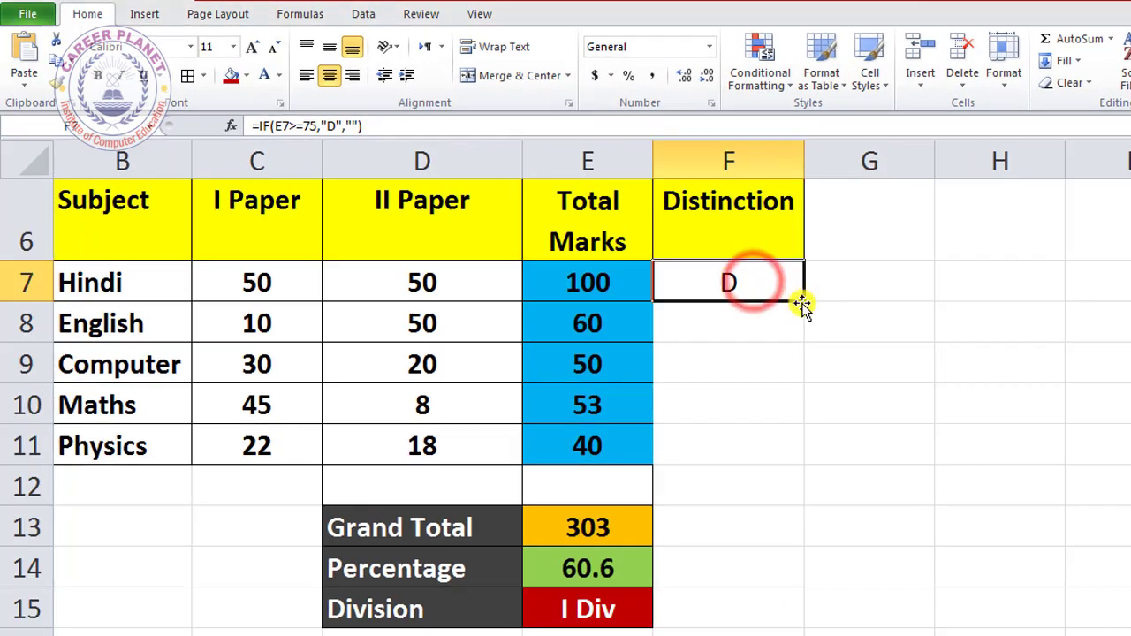
Copy the Distinction formula from F7 down to F11 and check the subjects' formulas
left_click_drag(803, 301, 791, 451)
left_click(717, 319)
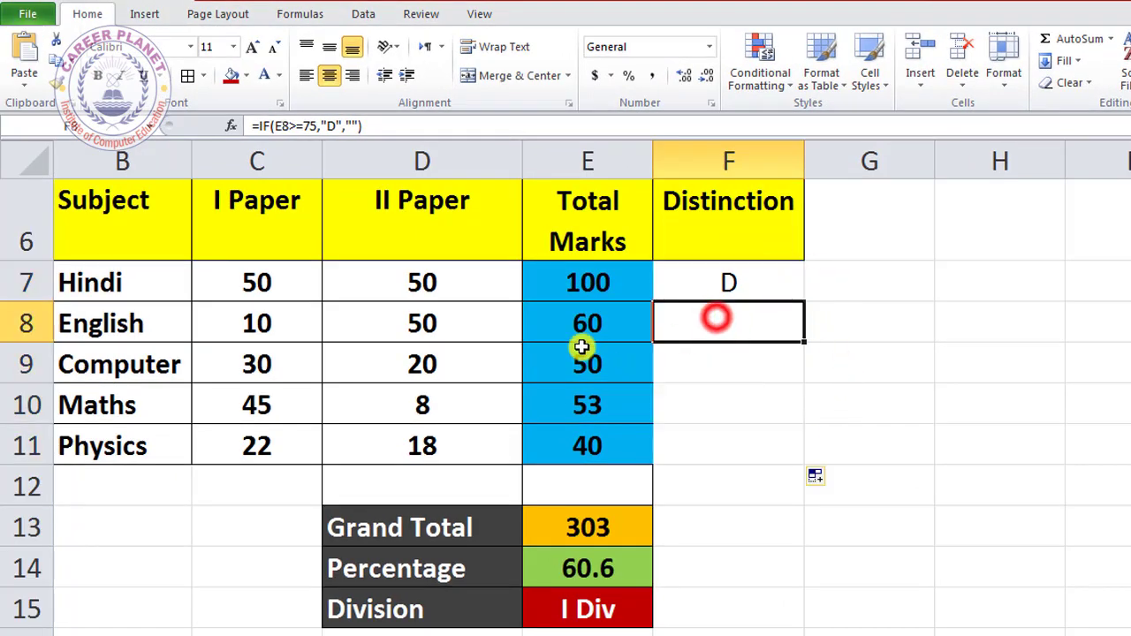
left_click(589, 364)
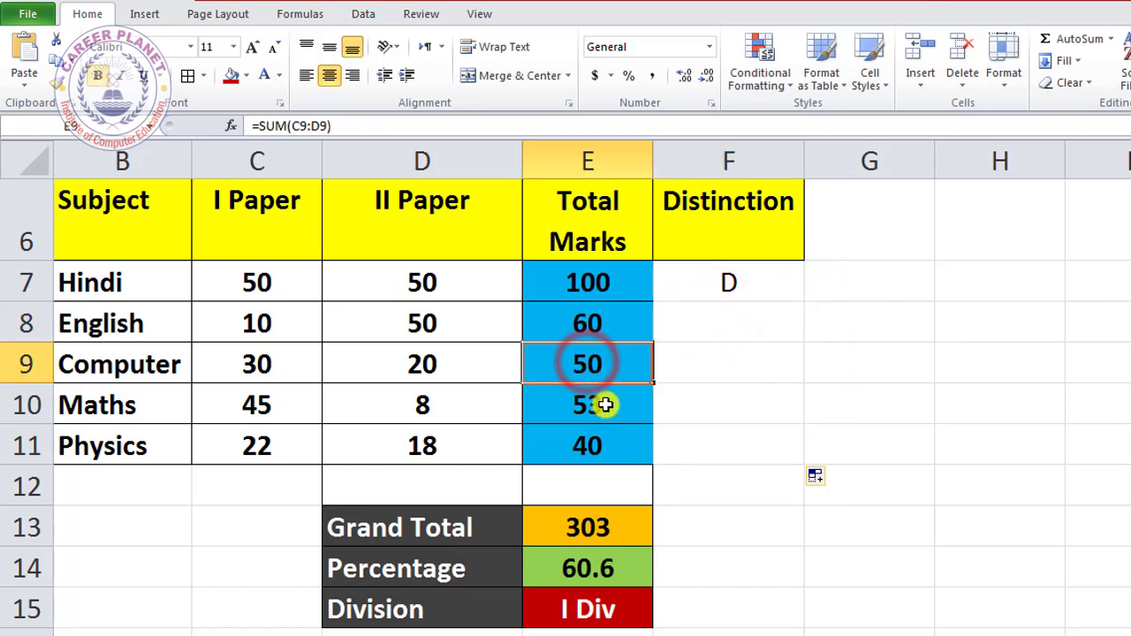
left_click(605, 403)
left_click(607, 440)
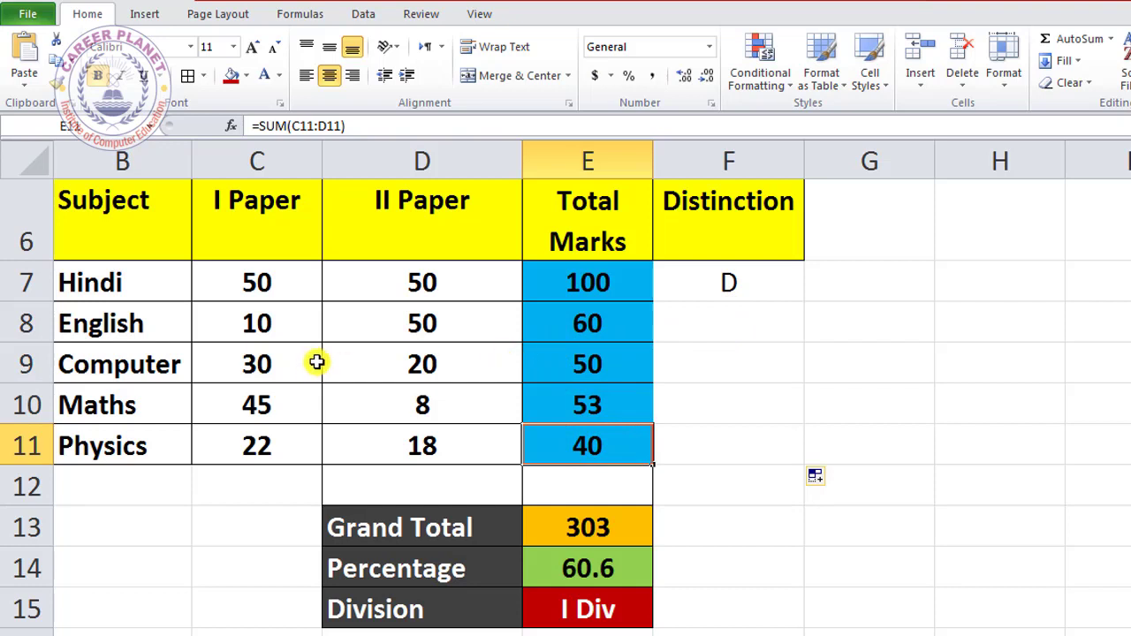
Test the formula by editing II Paper marks, ending with Computer at 15 and Maths at 45
left_click(282, 363)
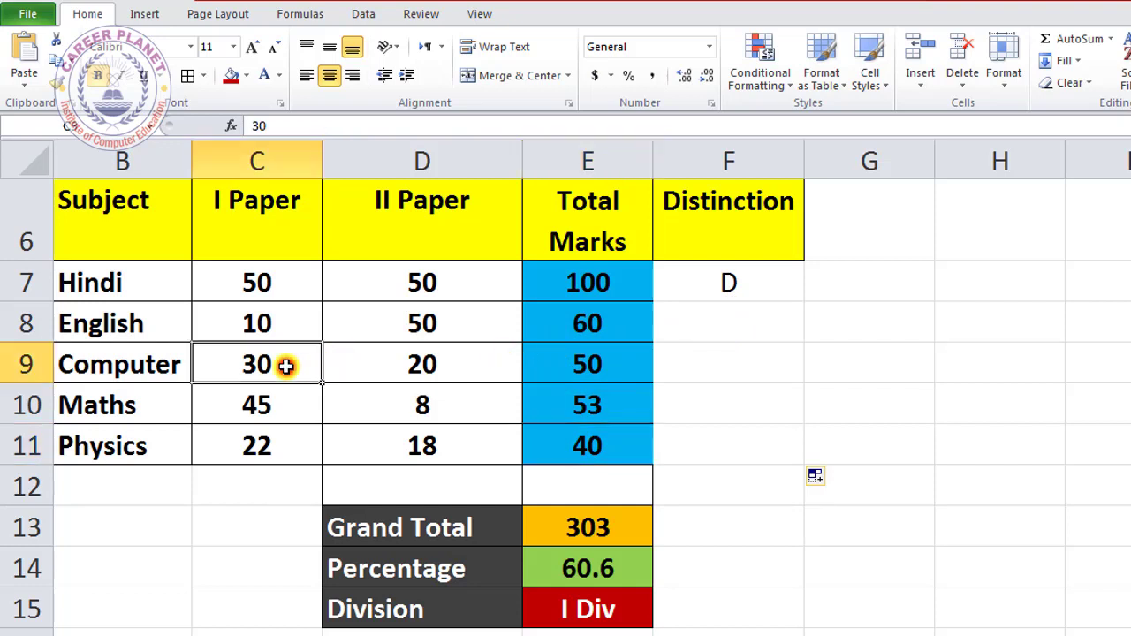
left_click(429, 360)
type("45")
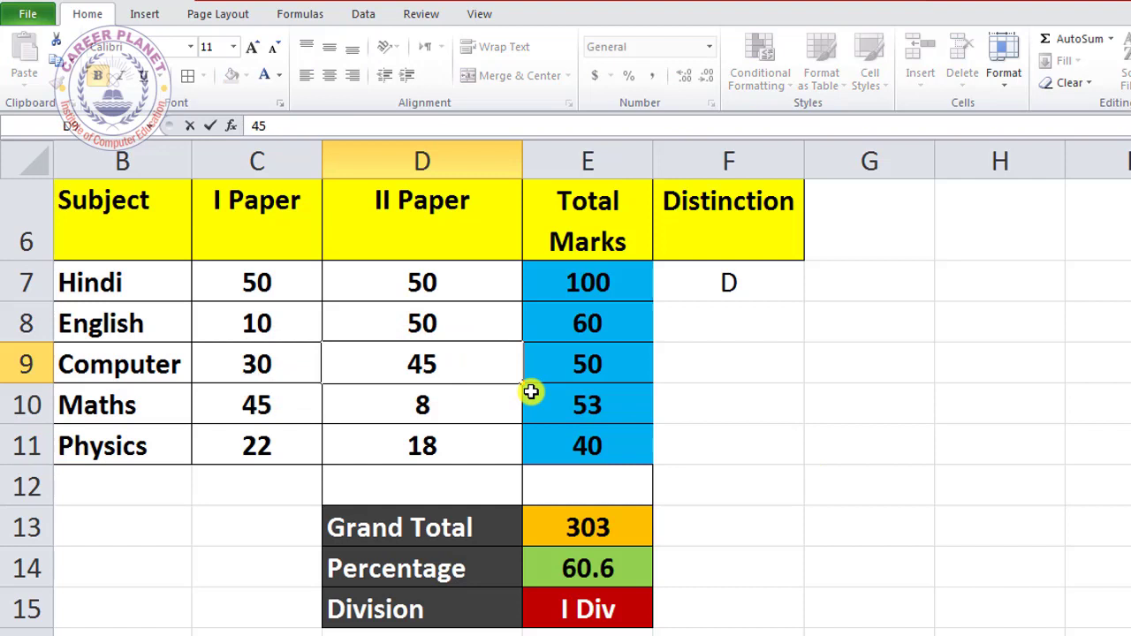
key("Return")
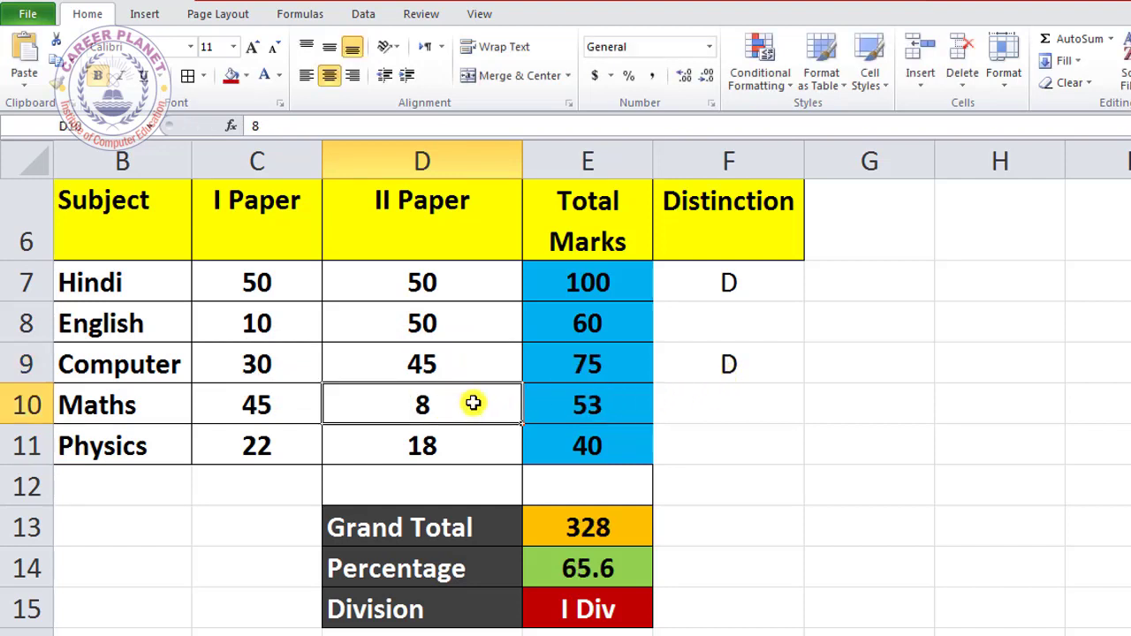
type("45")
key("Return")
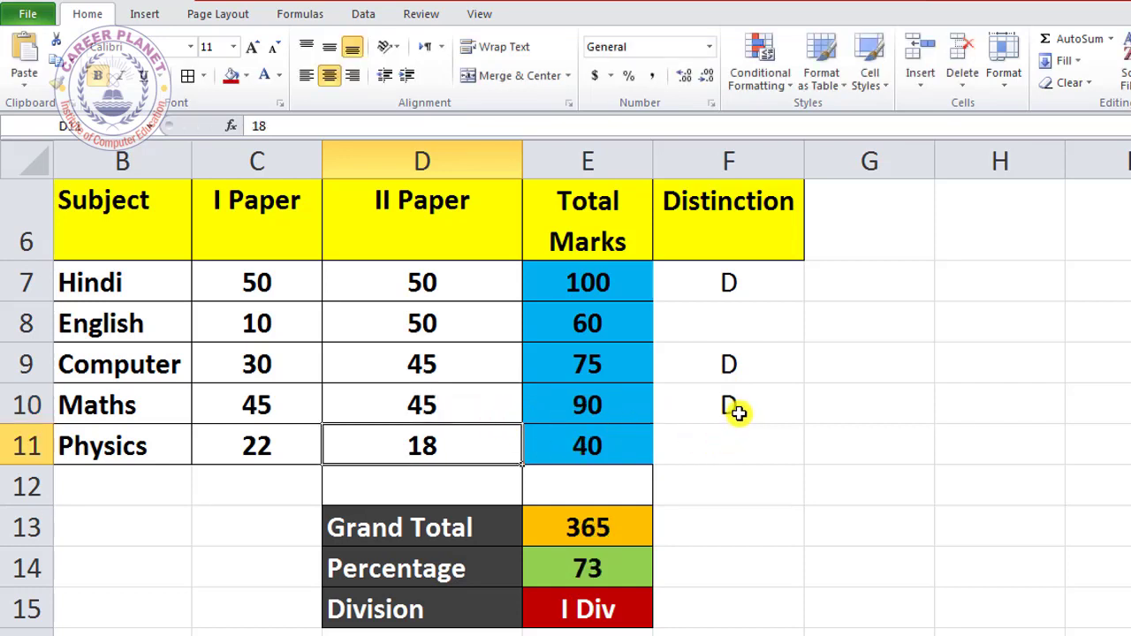
left_click(430, 366)
type("5")
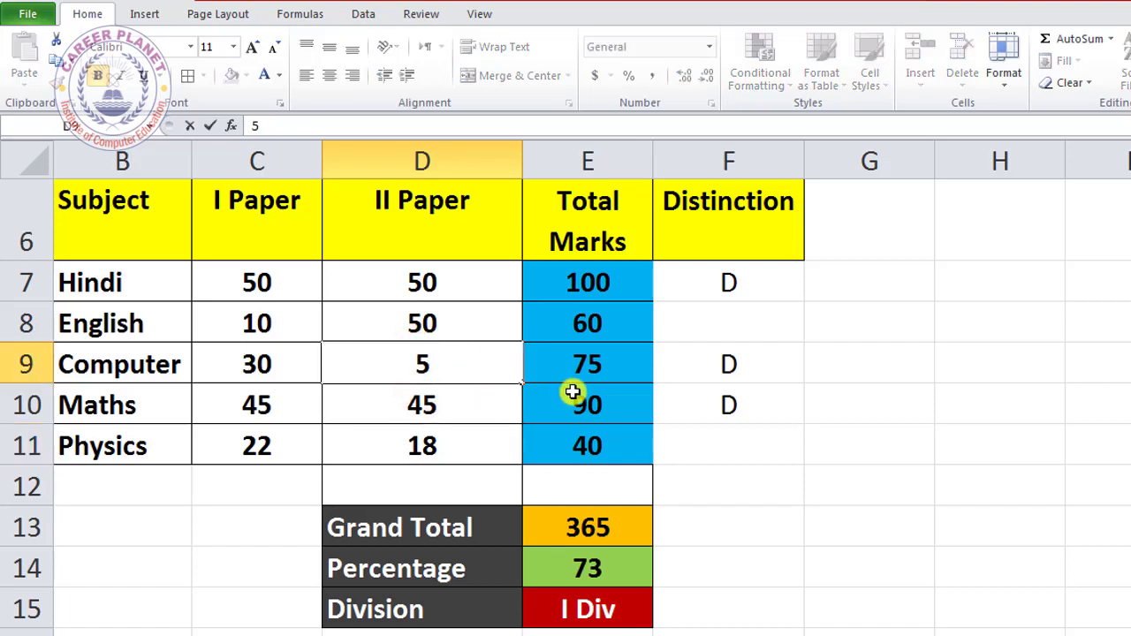
type("15")
key("Return")
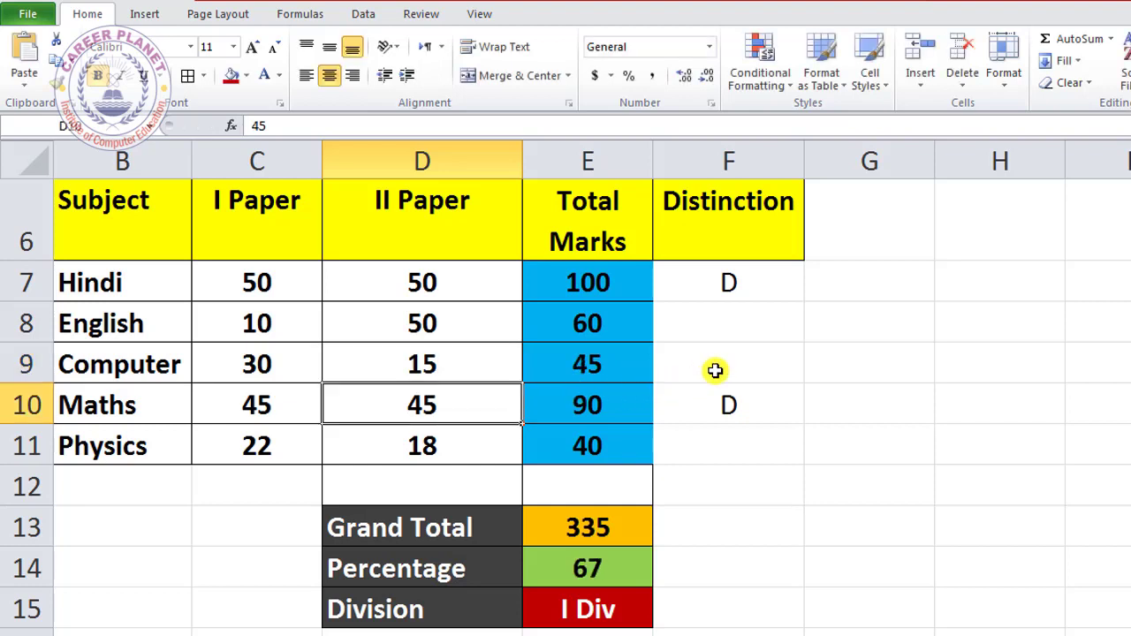
left_click(730, 289)
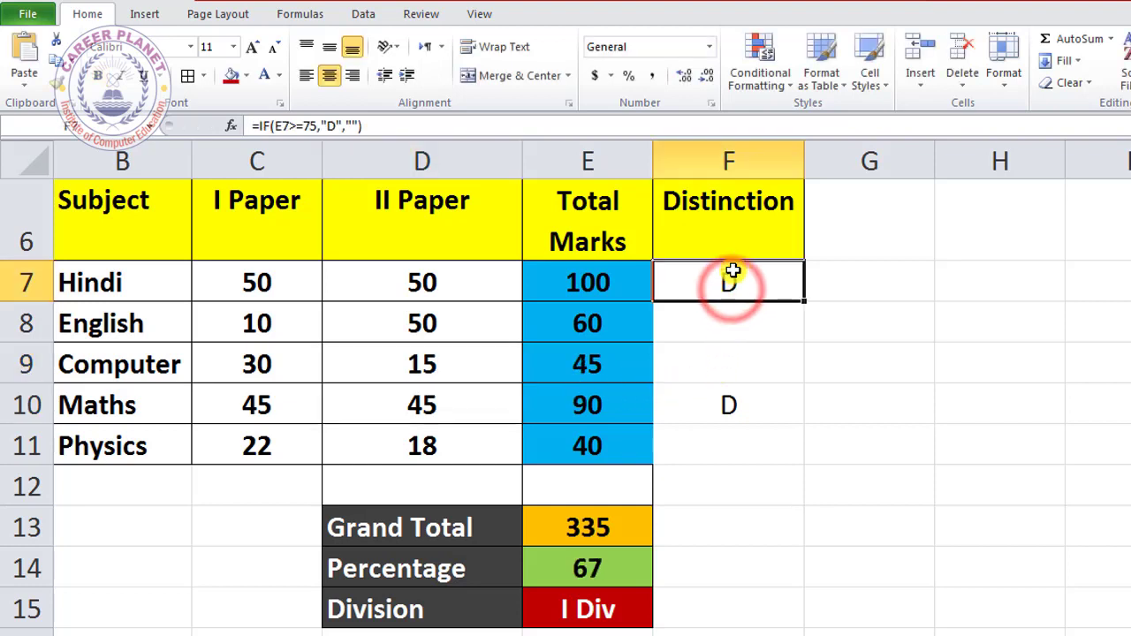
left_click(727, 445)
scroll(424, 411, "up", 1)
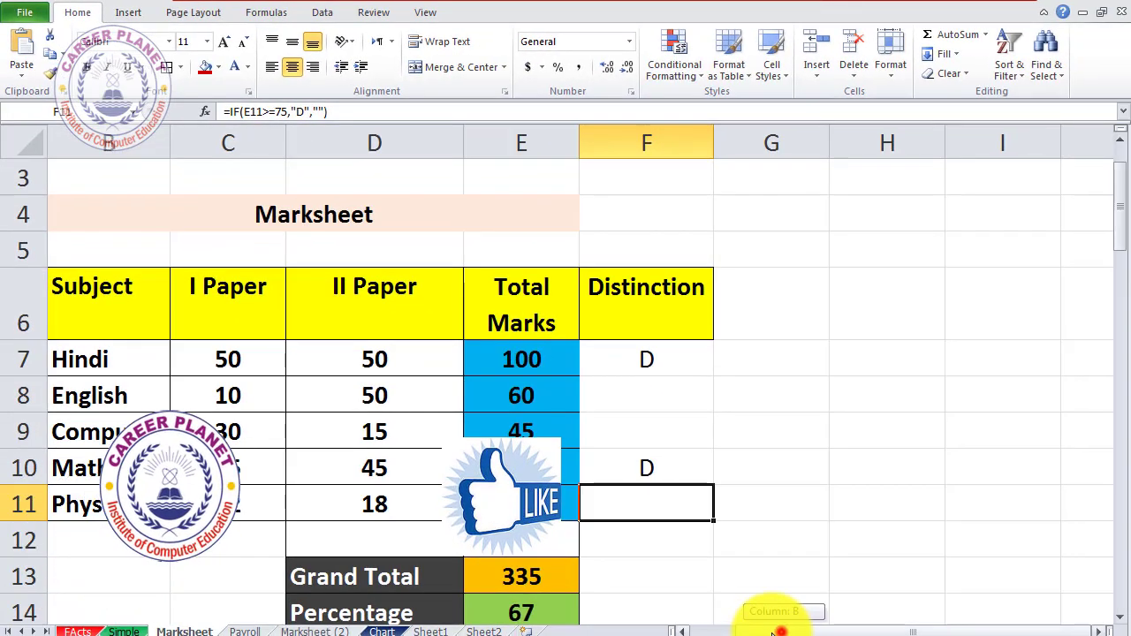
left_click_drag(781, 618, 762, 629)
scroll(555, 413, "up", 1)
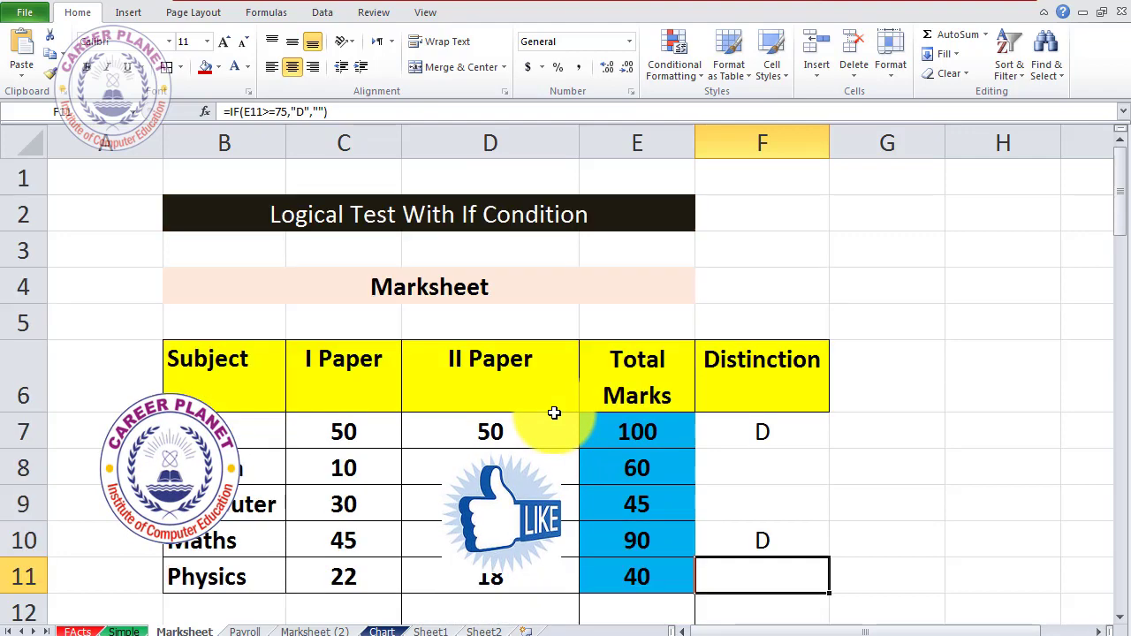
scroll(554, 413, "down", 2)
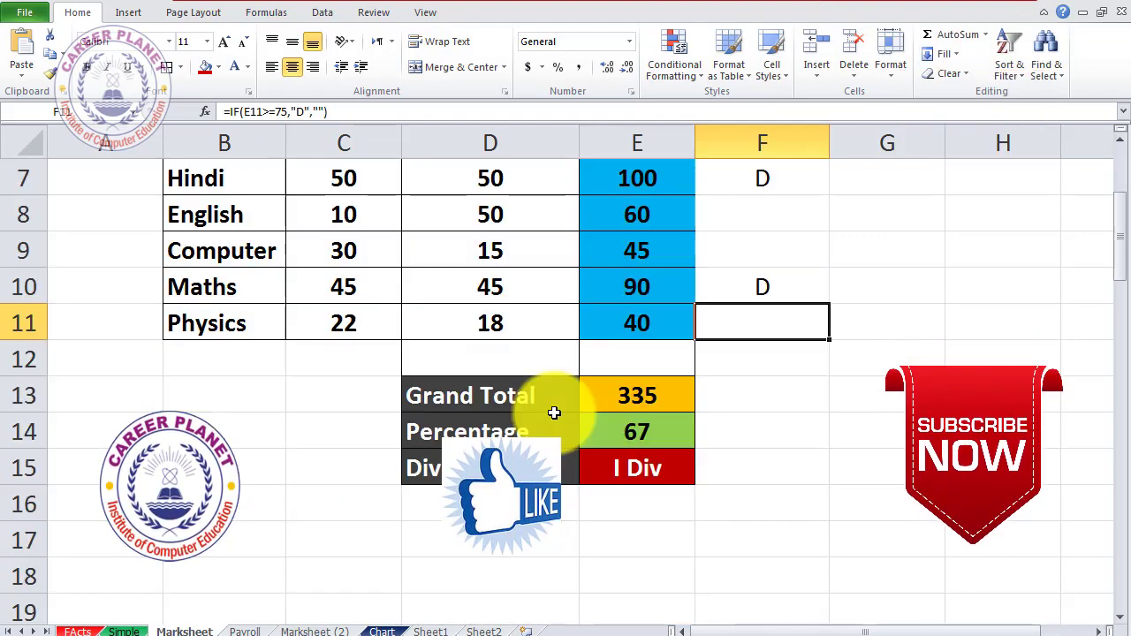
scroll(554, 413, "up", 1)
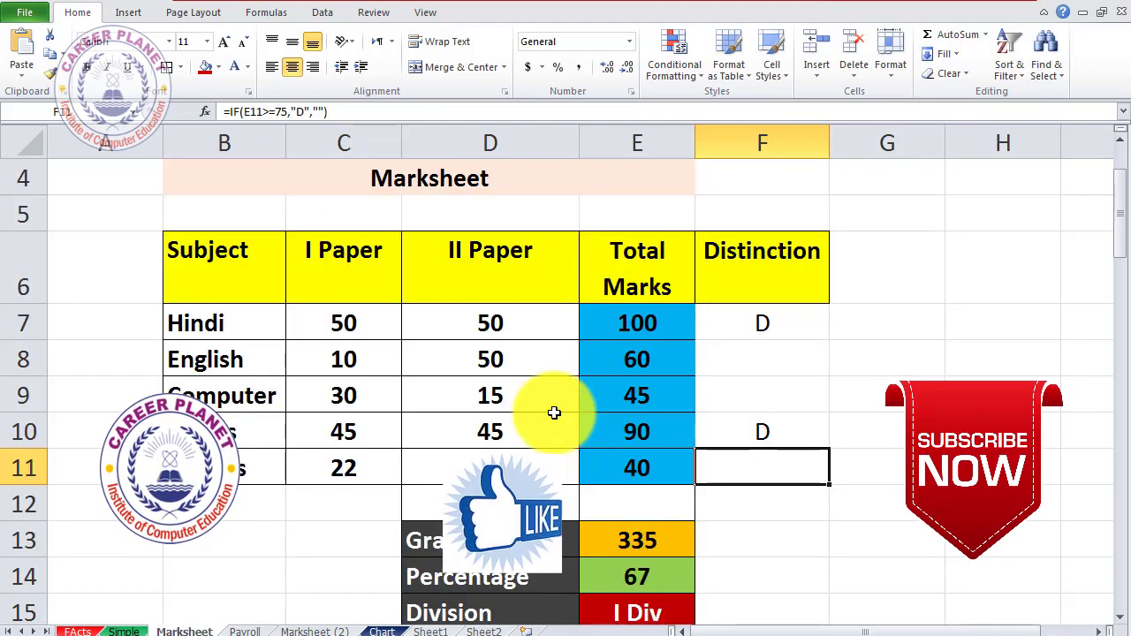
left_click(850, 428)
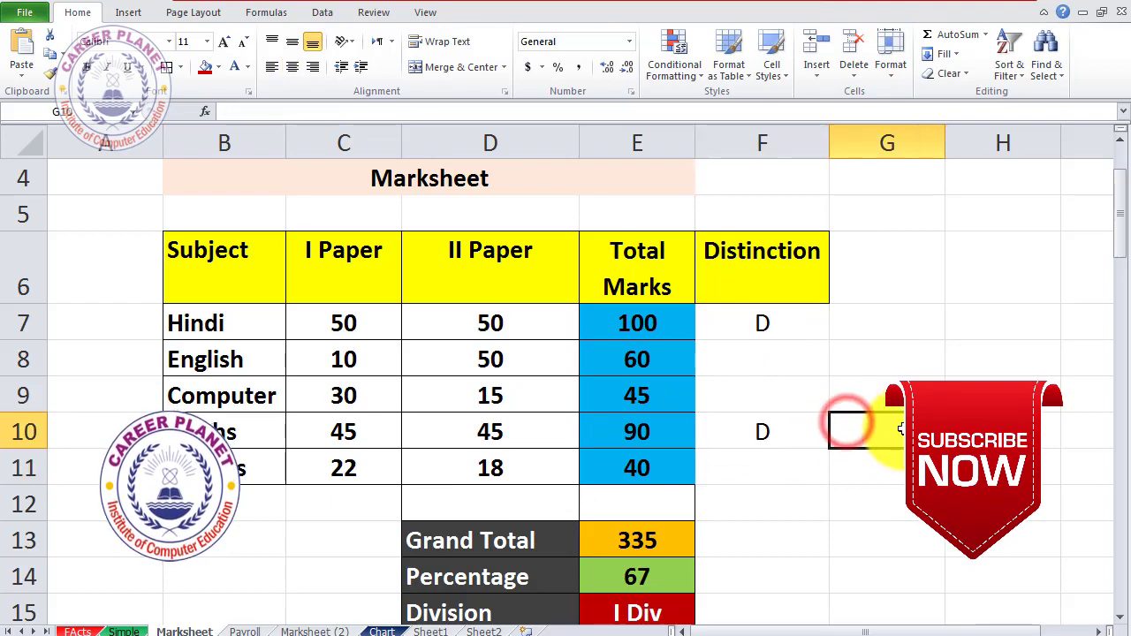